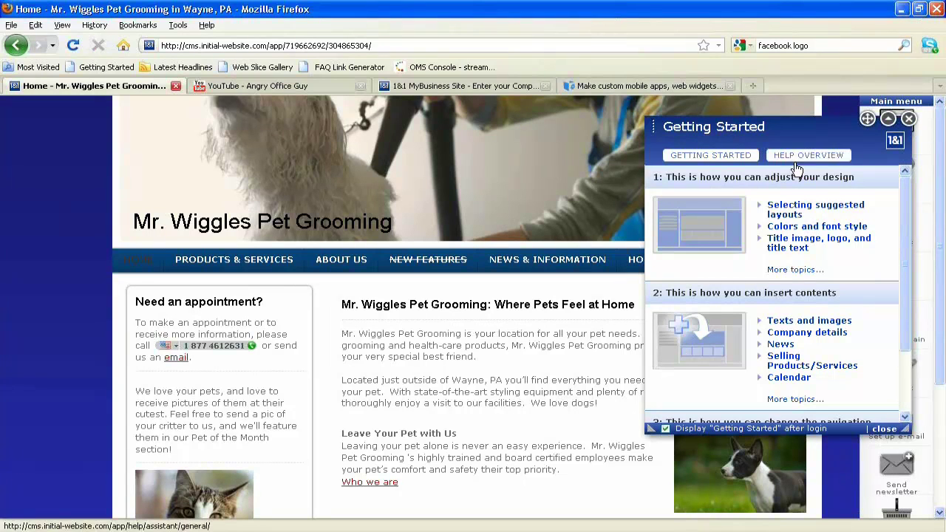
# Step: Dismiss the Getting Started guide and look over the tools in the site editor's main menu
pyautogui.click(911, 119)
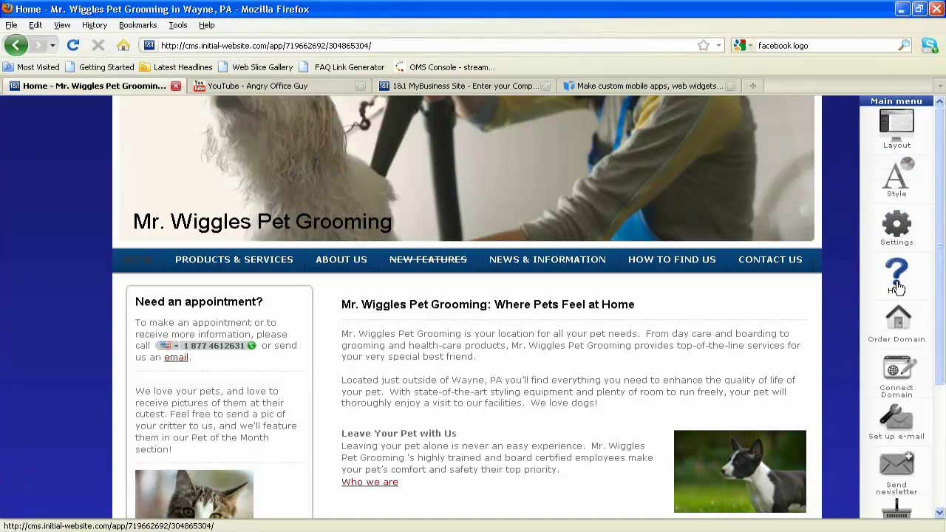
pyautogui.scroll(-4, 909, 373)
pyautogui.scroll(2, 896, 318)
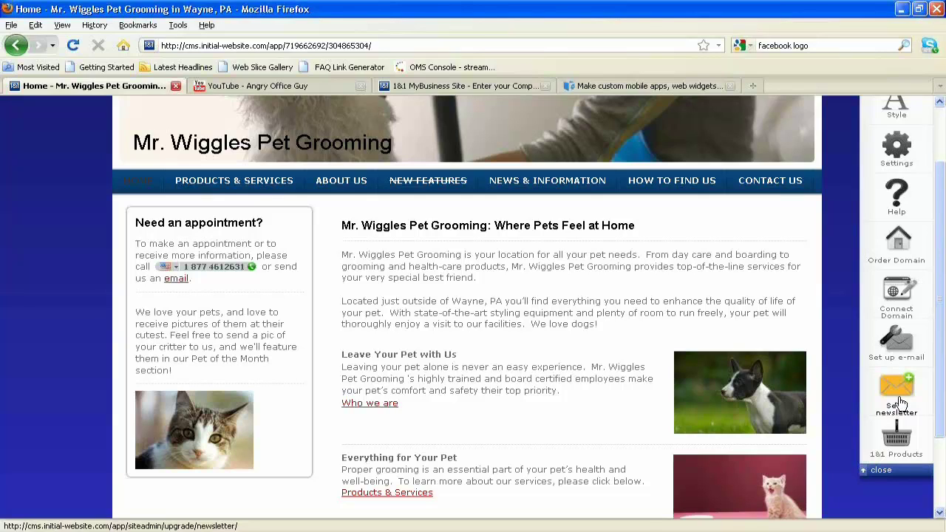
pyautogui.scroll(2, 900, 393)
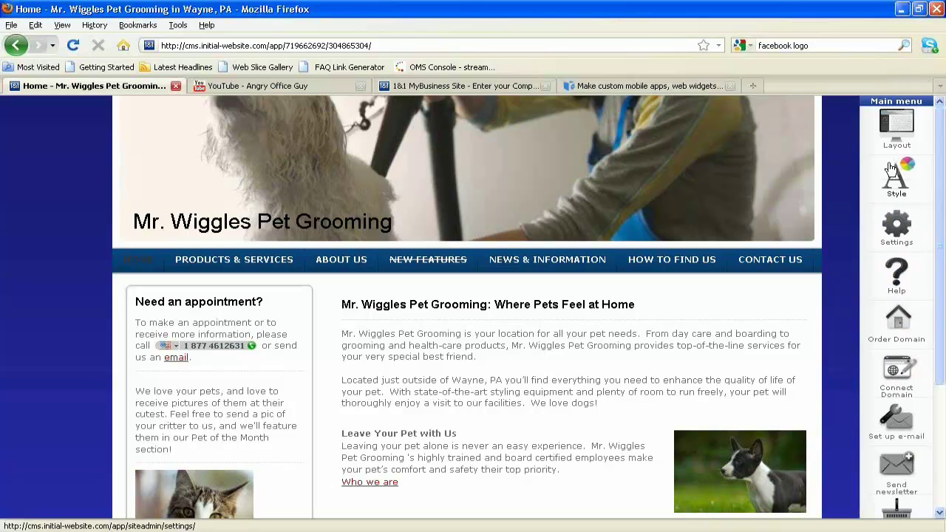
# Step: Browse the website layouts and preview the horizontal-navigation layout and the three-column layout without applying either
pyautogui.click(896, 124)
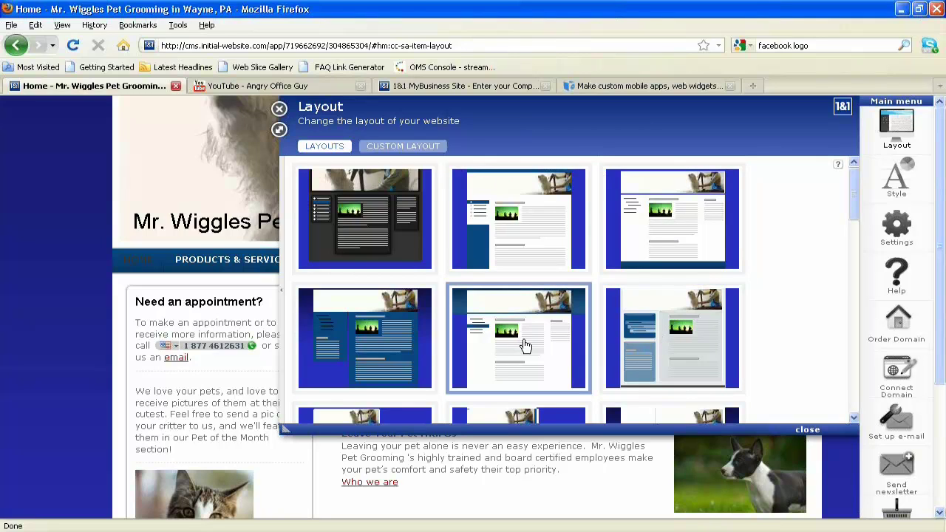
pyautogui.scroll(-5, 527, 343)
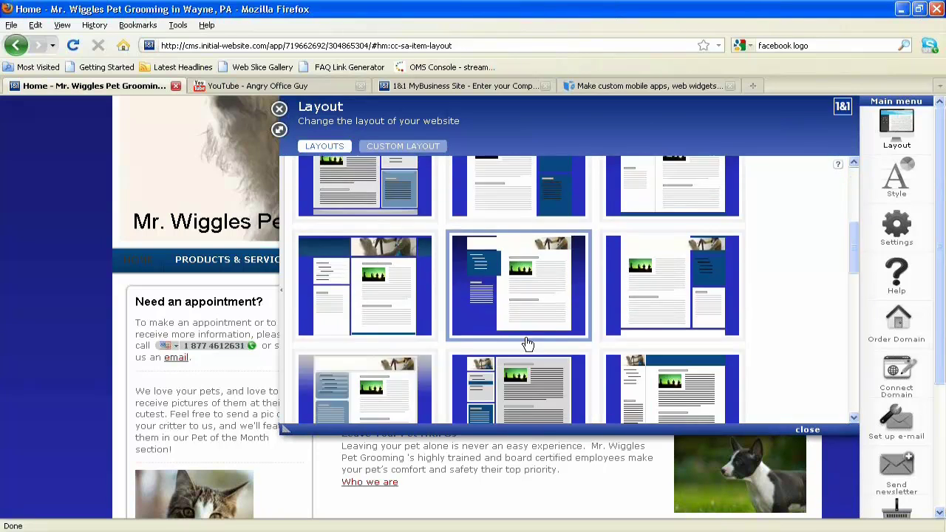
pyautogui.scroll(-2, 527, 343)
pyautogui.scroll(-3, 527, 343)
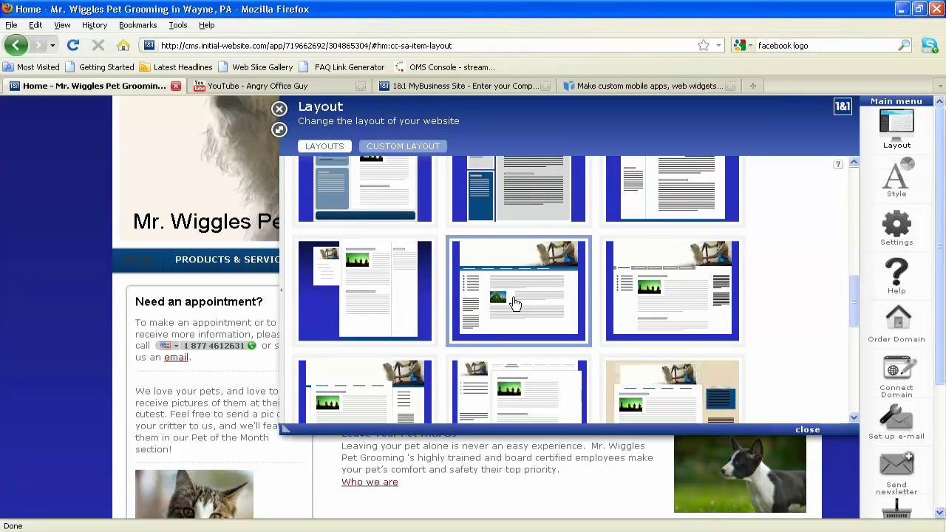
pyautogui.scroll(-5, 515, 303)
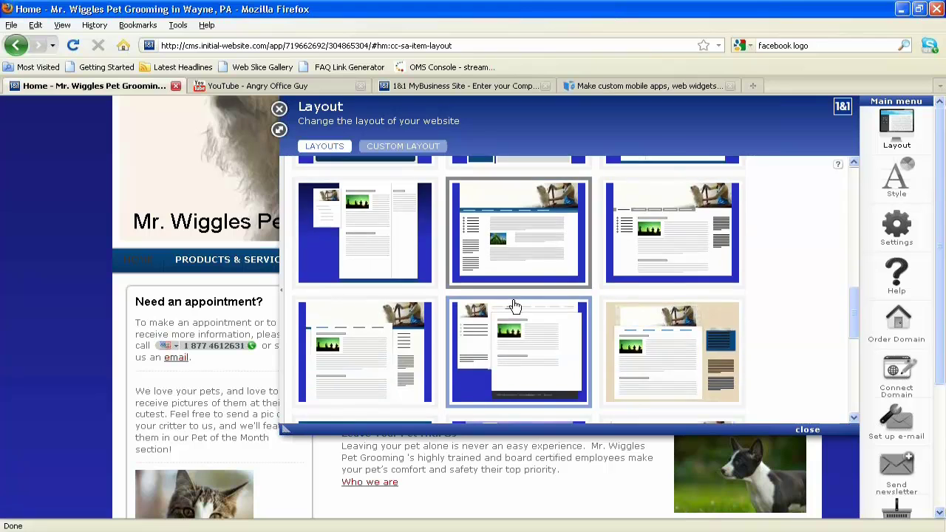
pyautogui.scroll(-3, 515, 304)
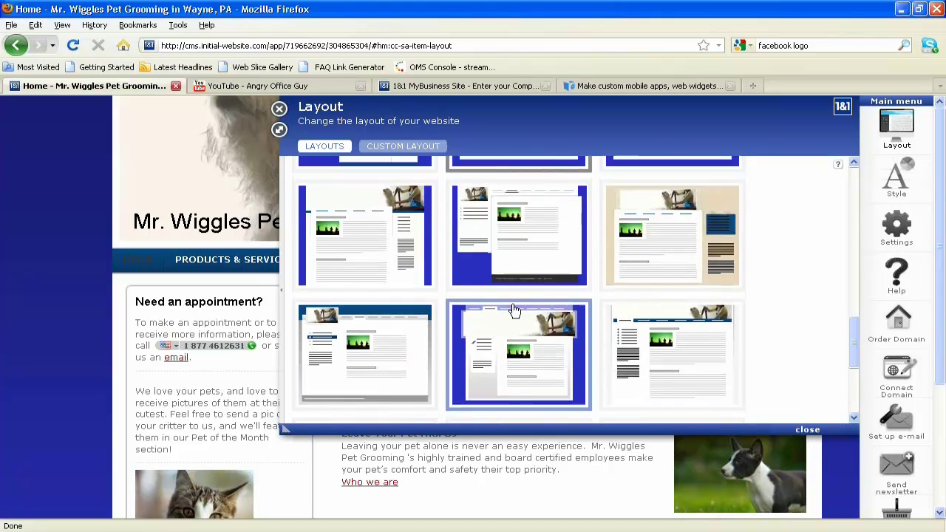
pyautogui.scroll(5, 516, 309)
pyautogui.click(533, 316)
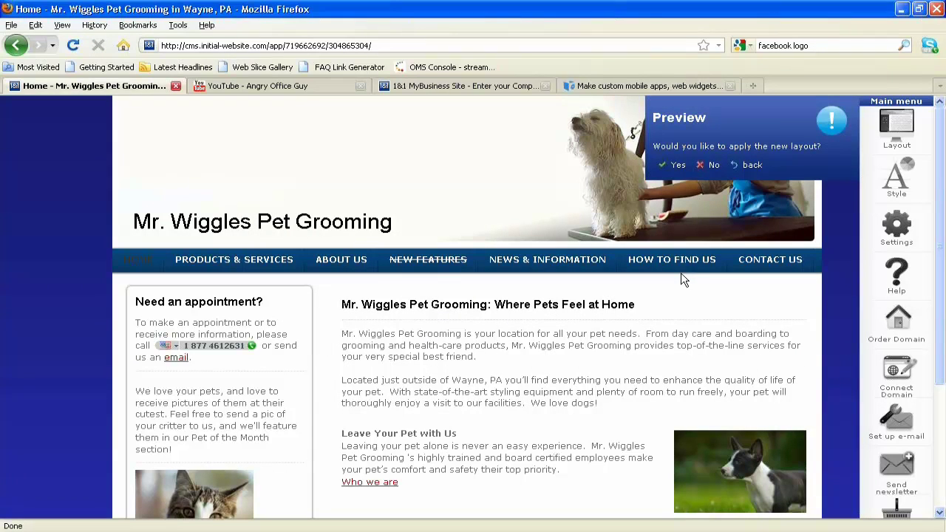
pyautogui.click(749, 165)
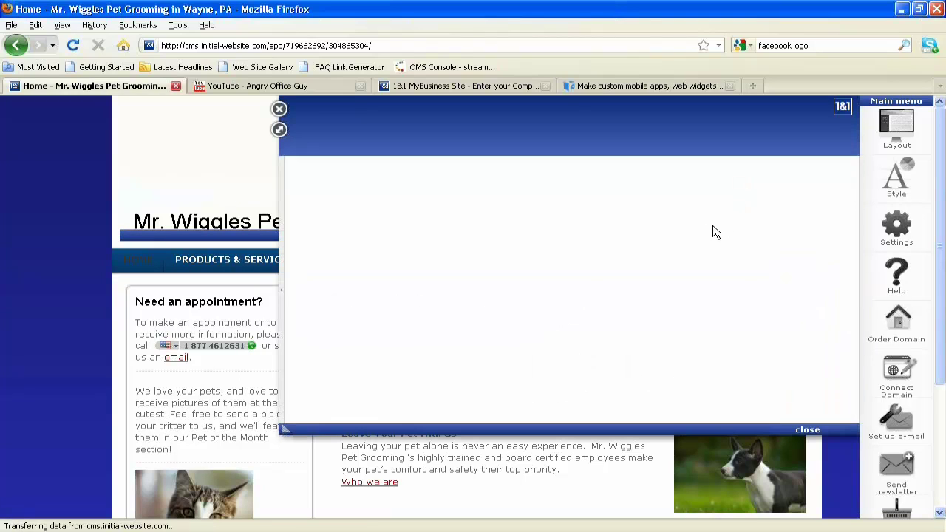
pyautogui.click(681, 247)
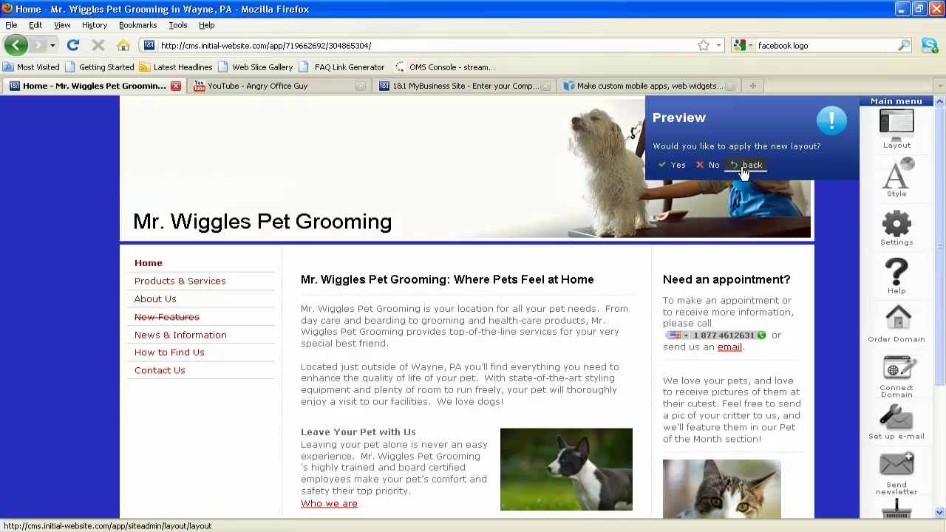
pyautogui.click(745, 167)
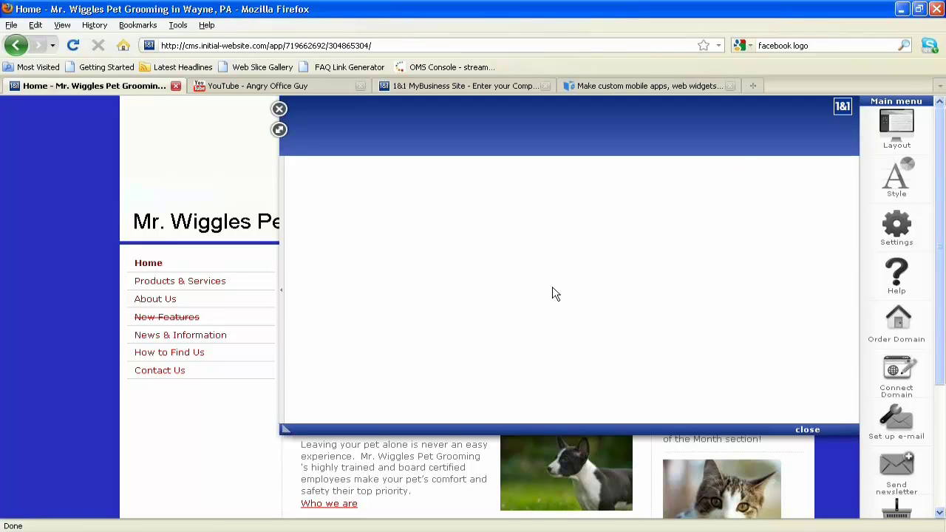
# Step: Apply the layout with a narrow header, button-style navigation box and separate sidebar box beside the content, and review the page
pyautogui.scroll(-3, 553, 284)
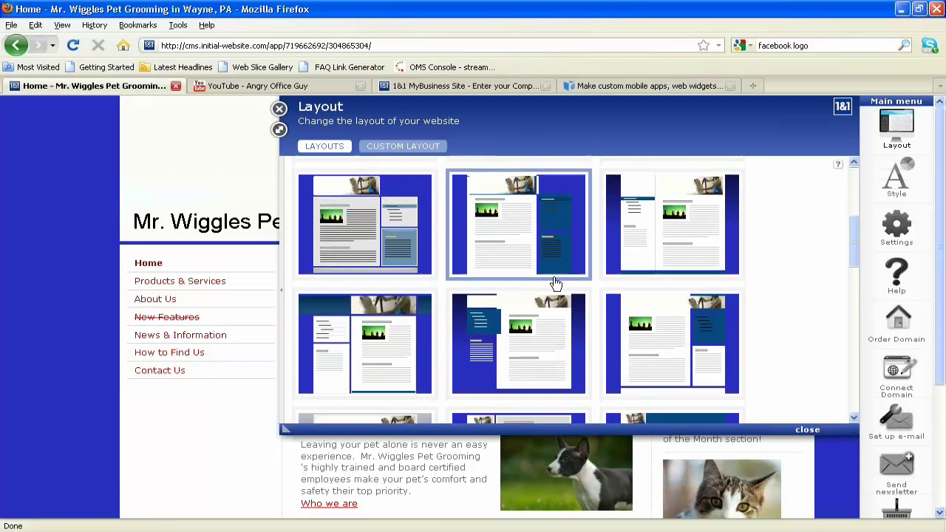
pyautogui.scroll(-3, 556, 285)
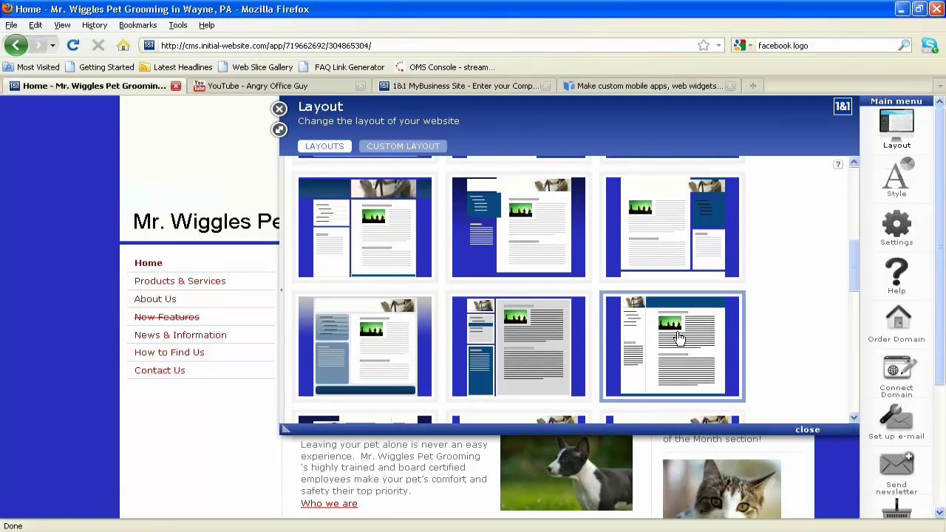
pyautogui.click(362, 340)
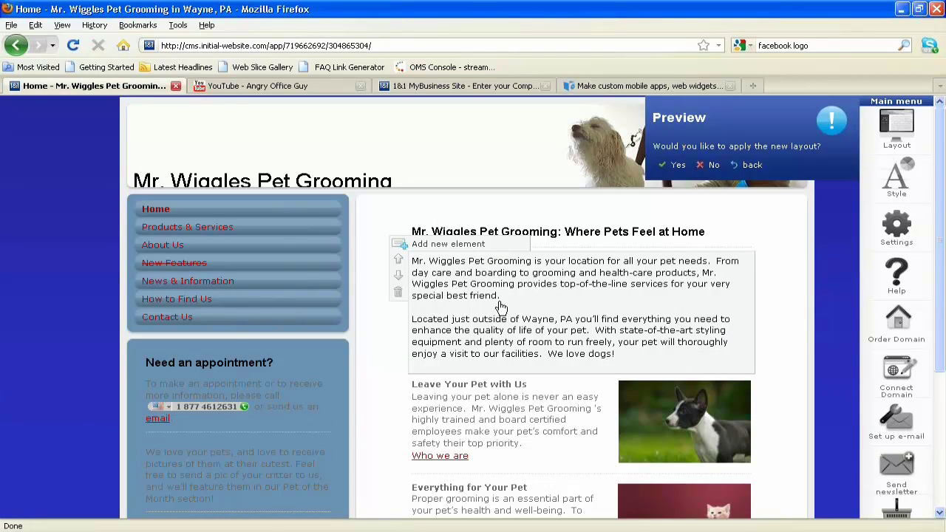
pyautogui.click(678, 165)
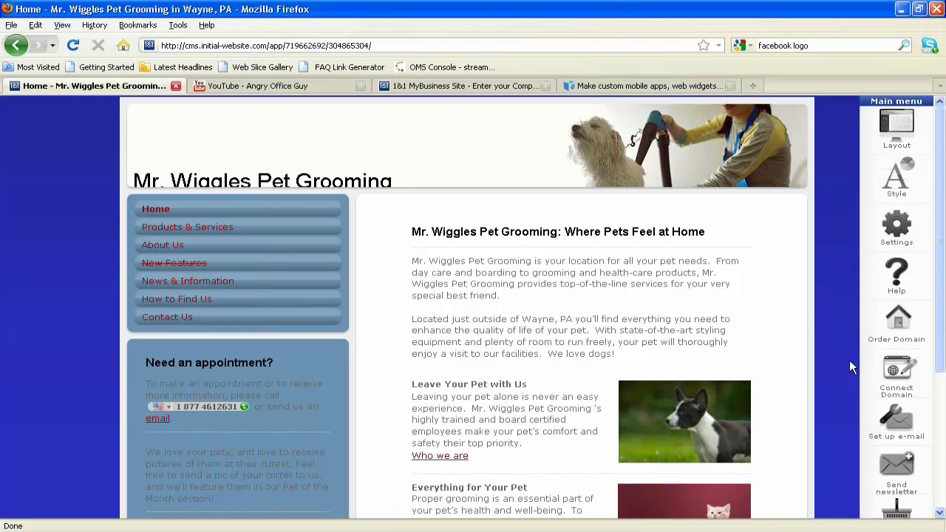
pyautogui.scroll(-5, 853, 342)
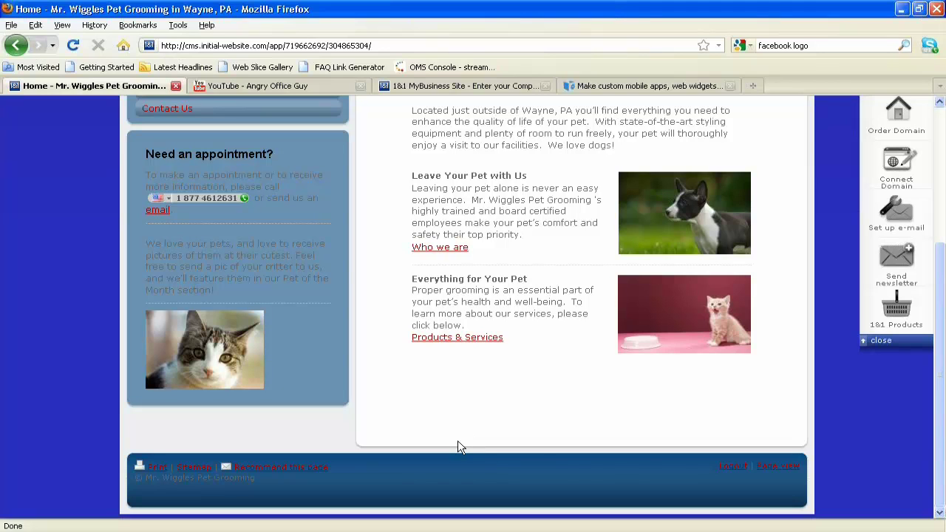
pyautogui.scroll(5, 831, 455)
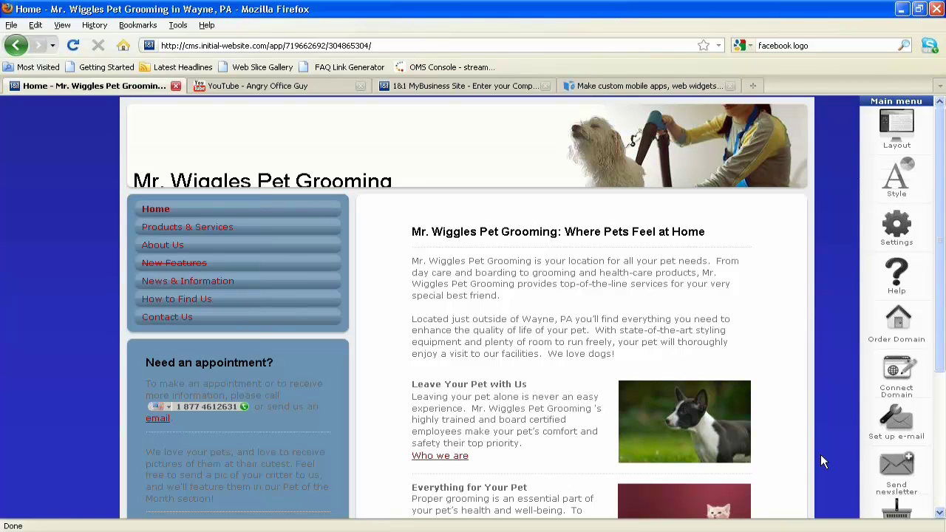
# Step: View the custom layout's HTML template editor and close the layout settings without changes
pyautogui.click(902, 137)
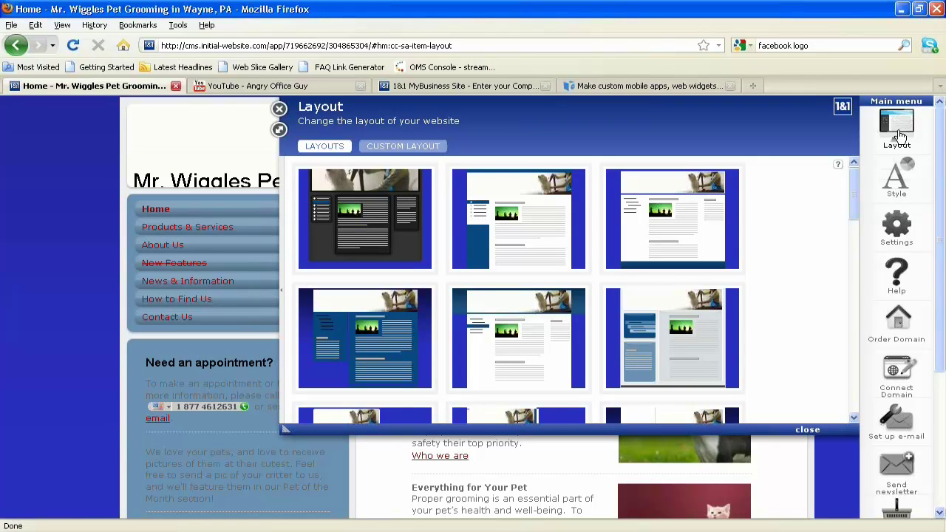
pyautogui.click(408, 148)
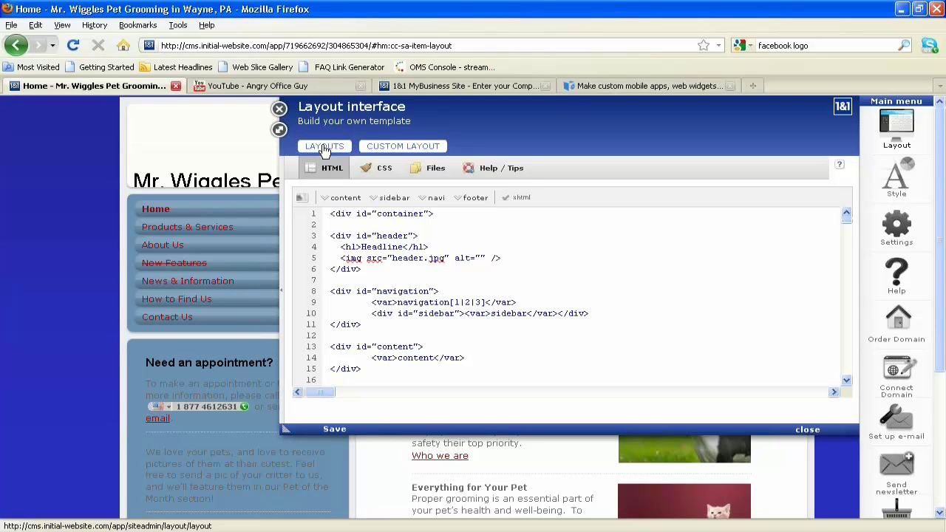
pyautogui.click(324, 147)
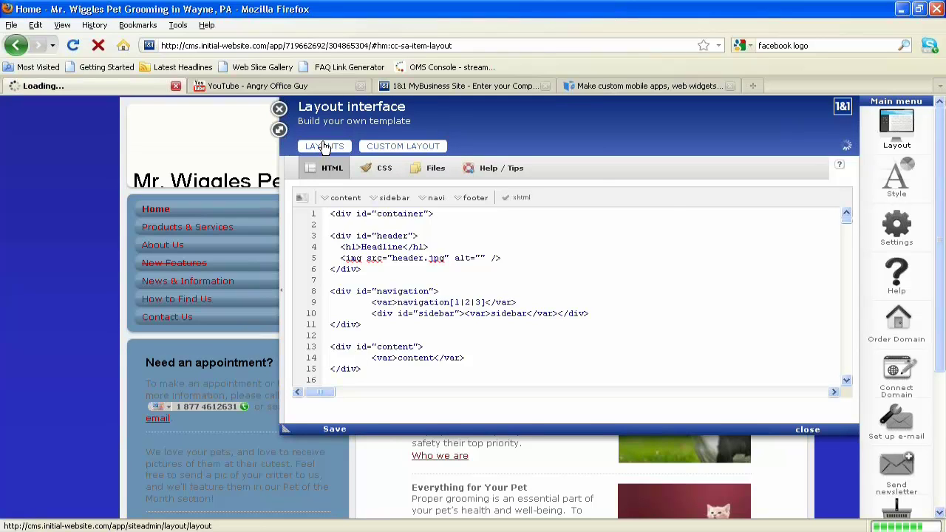
pyautogui.click(280, 110)
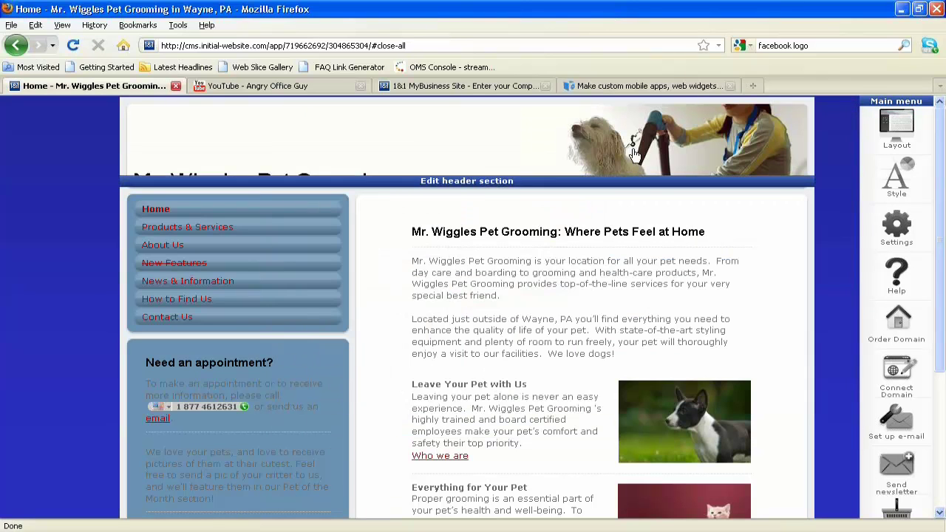
# Step: Change the website's color scheme to the preset with dark red navigation, sidebar and footer
pyautogui.click(898, 180)
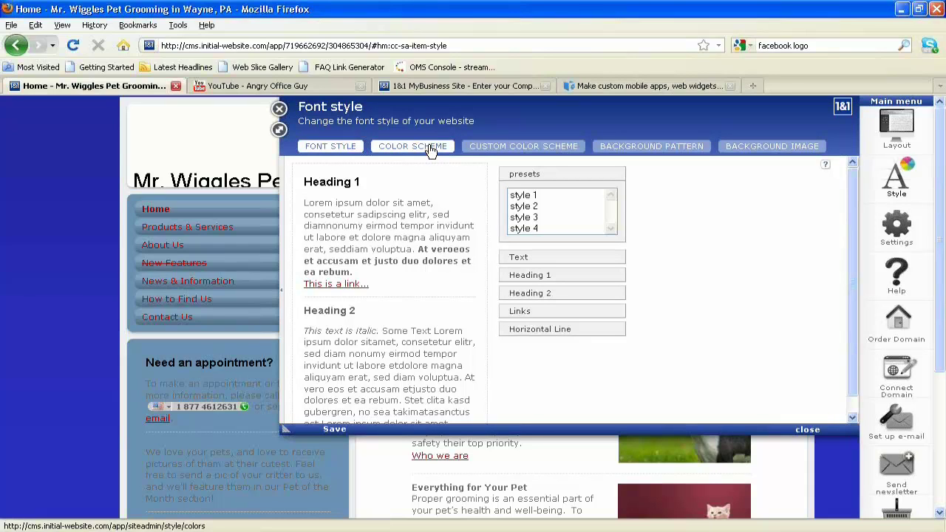
pyautogui.click(431, 149)
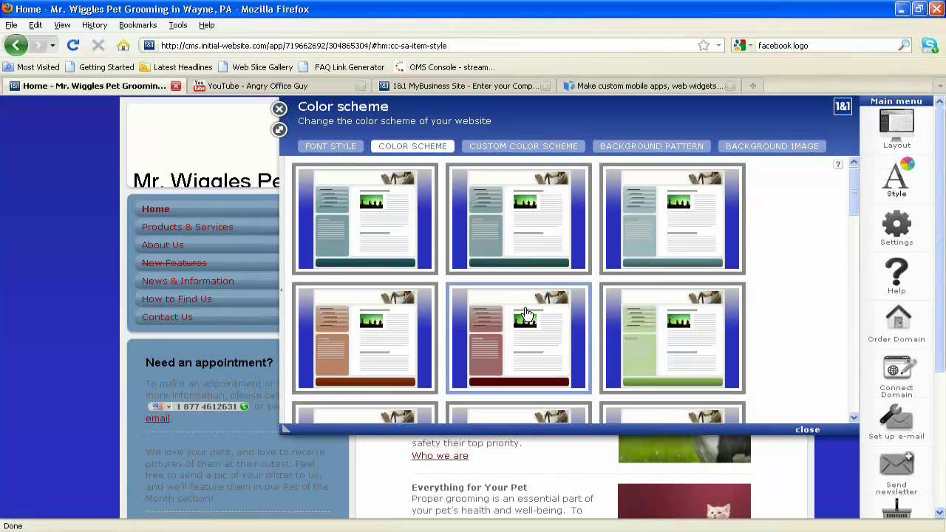
pyautogui.scroll(-4, 527, 315)
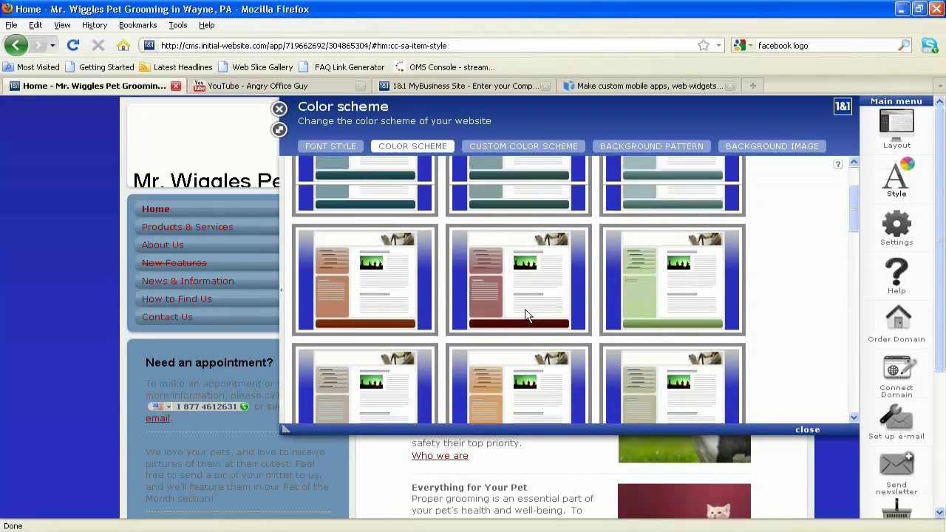
pyautogui.scroll(4, 526, 315)
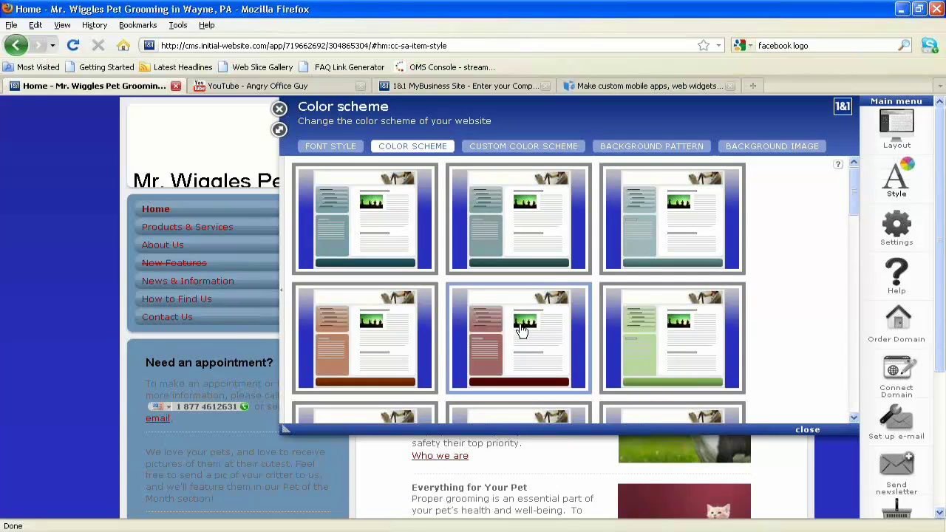
pyautogui.click(521, 330)
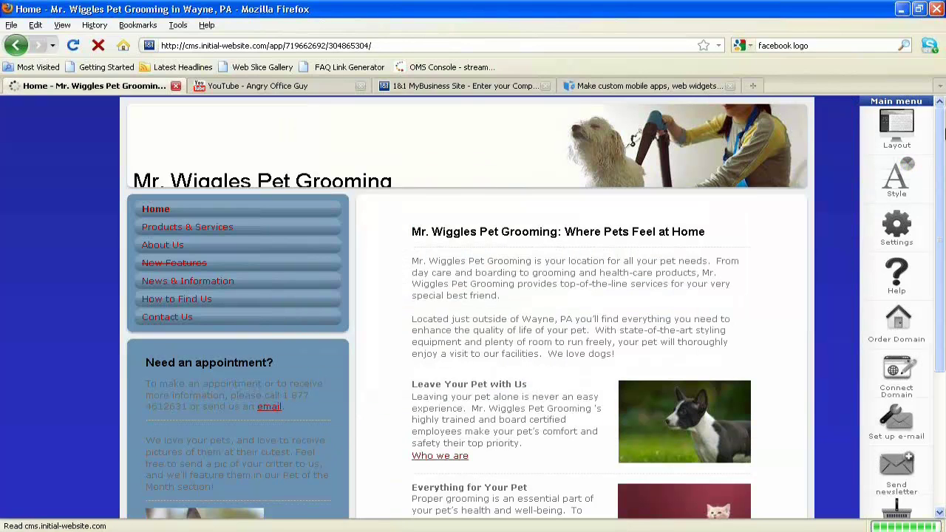
# Step: Apply the three-column layout with plain navigation beside the content and a sidebar on the far side
pyautogui.click(892, 130)
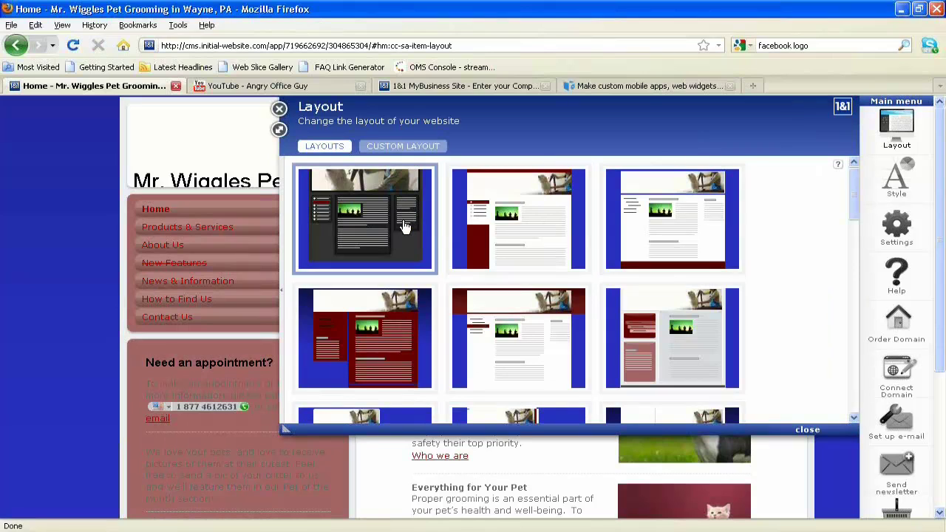
pyautogui.click(652, 255)
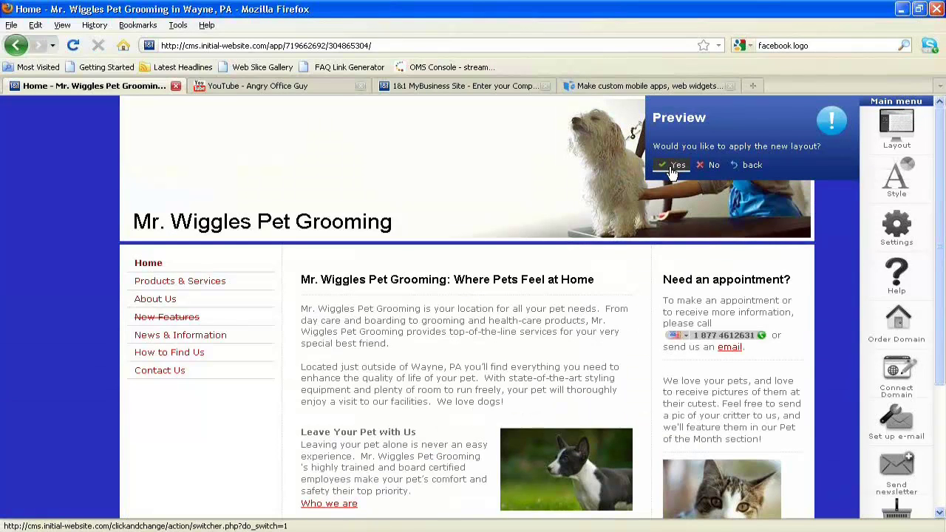
pyautogui.click(674, 166)
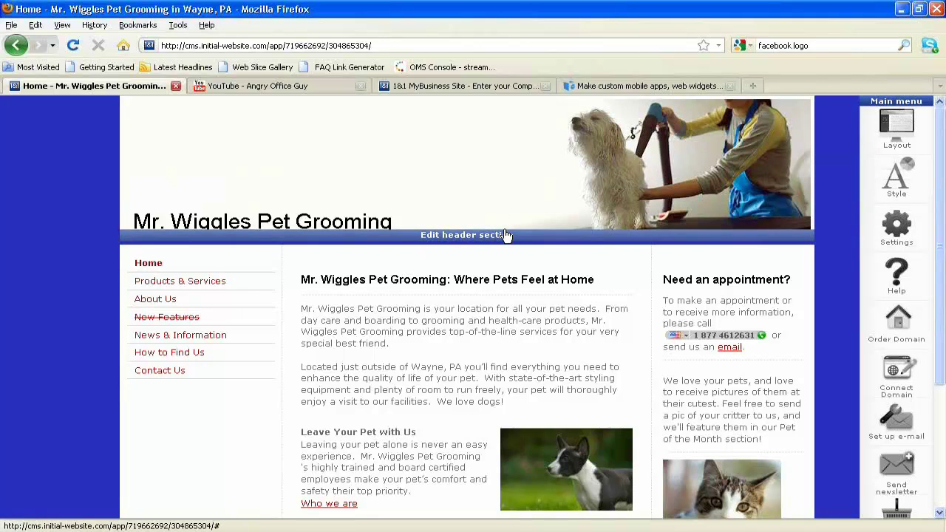
# Step: Edit the header section and set its image to the business-category photo of kittens on a blue and red background
pyautogui.moveTo(435, 298)
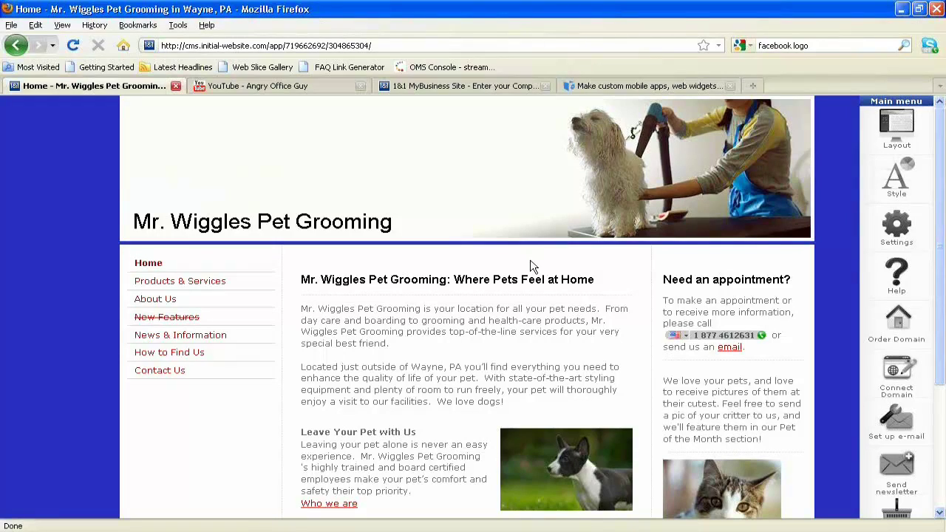
pyautogui.moveTo(479, 214)
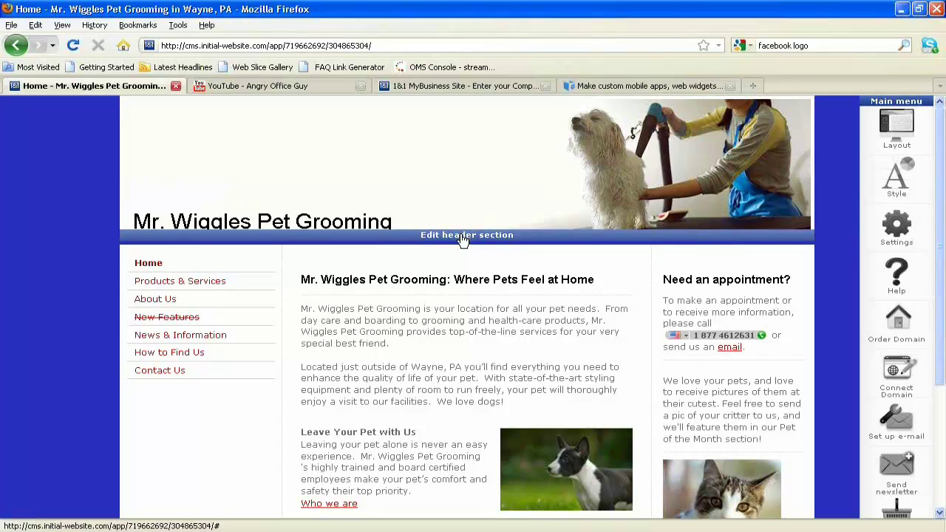
pyautogui.click(462, 237)
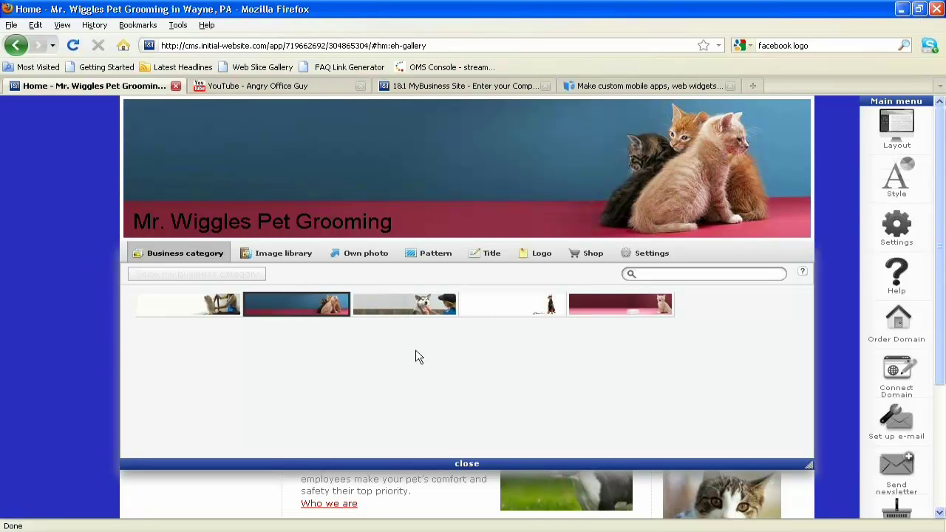
# Step: Change the header title's text color to a muted yellow, hex DBC862
pyautogui.click(492, 255)
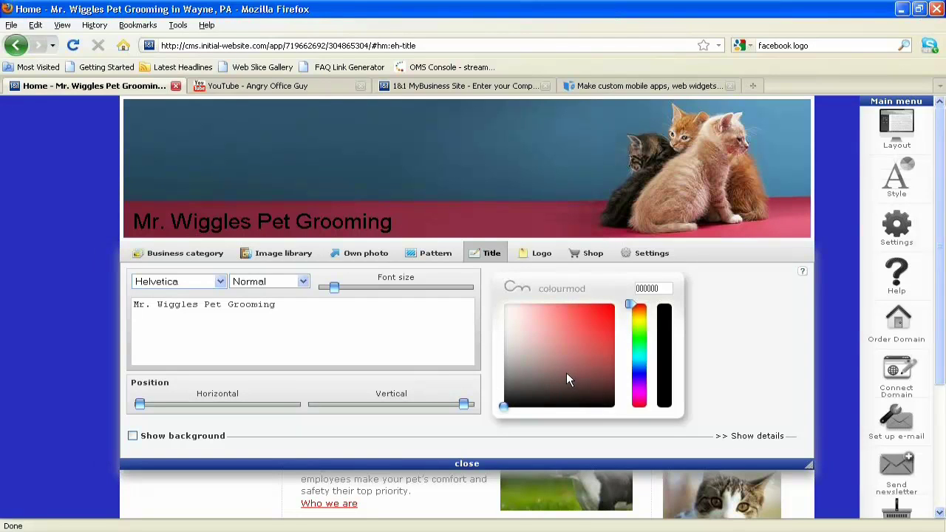
pyautogui.click(630, 312)
pyautogui.moveTo(629, 314); pyautogui.dragTo(629, 321)
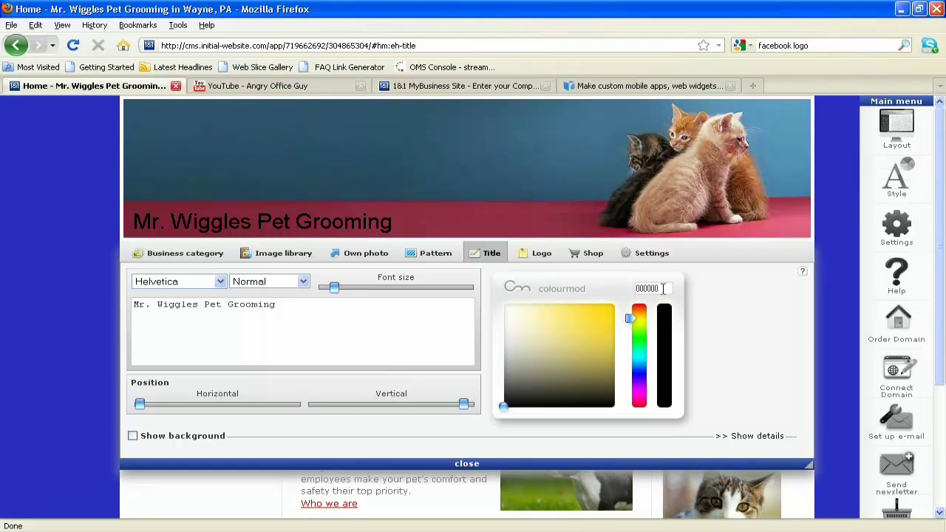
pyautogui.doubleClick(663, 289)
pyautogui.click(669, 288)
pyautogui.click(593, 319)
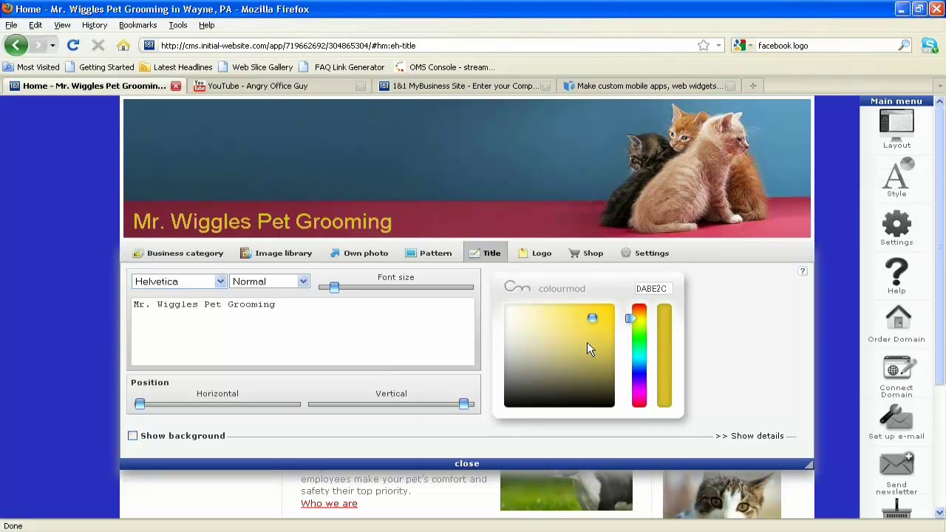
pyautogui.moveTo(593, 319)
pyautogui.mouseDown()
pyautogui.moveTo(531, 321)
pyautogui.moveTo(565, 318)
pyautogui.mouseUp()
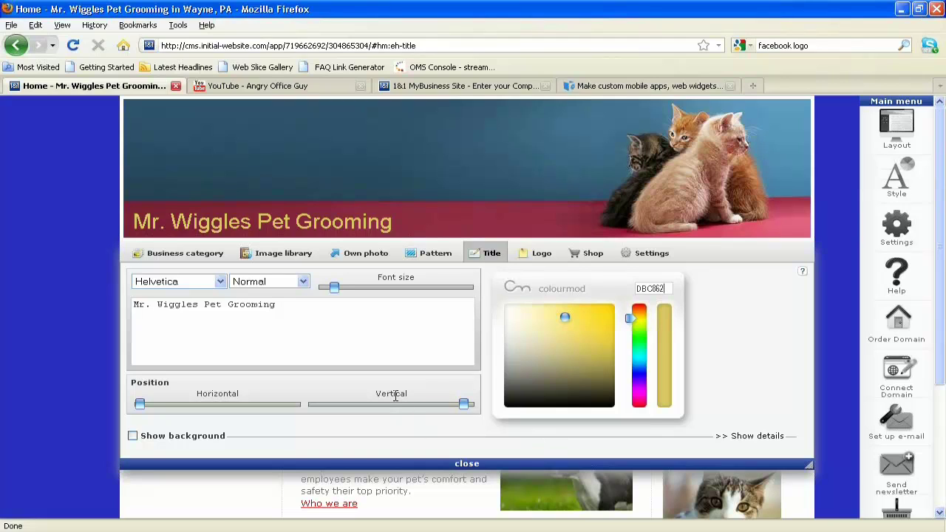
# Step: Move the header title up to the upper-left area of the header image, shifted slightly inward from the edge
pyautogui.moveTo(336, 293)
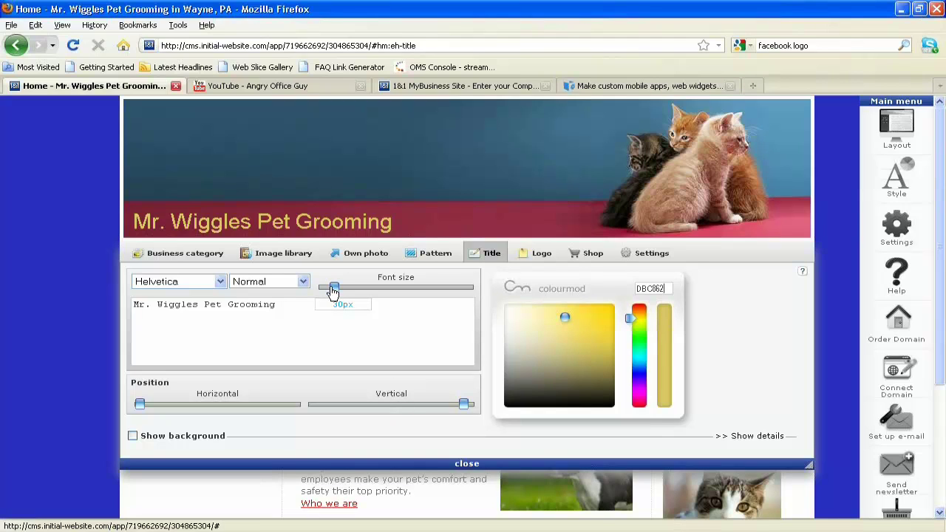
pyautogui.moveTo(332, 292)
pyautogui.mouseDown()
pyautogui.moveTo(350, 290)
pyautogui.moveTo(331, 289)
pyautogui.mouseUp()
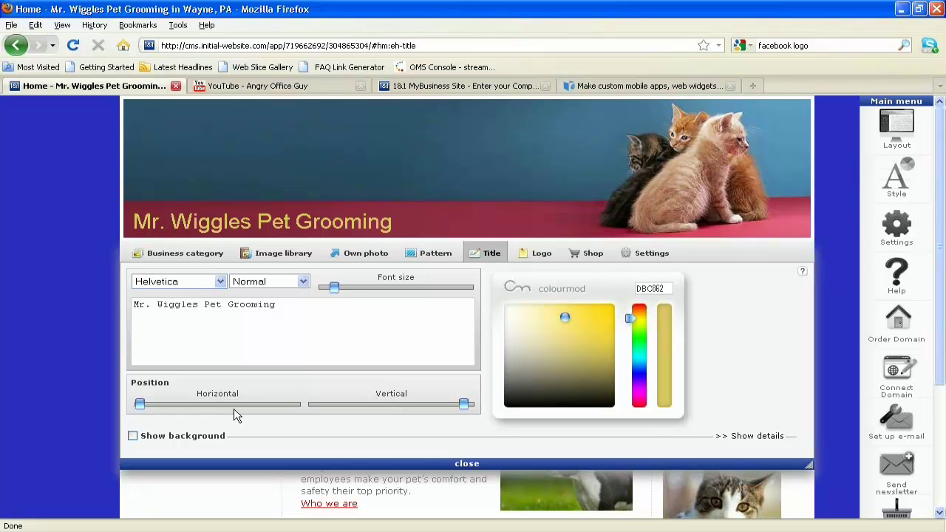
pyautogui.moveTo(140, 408)
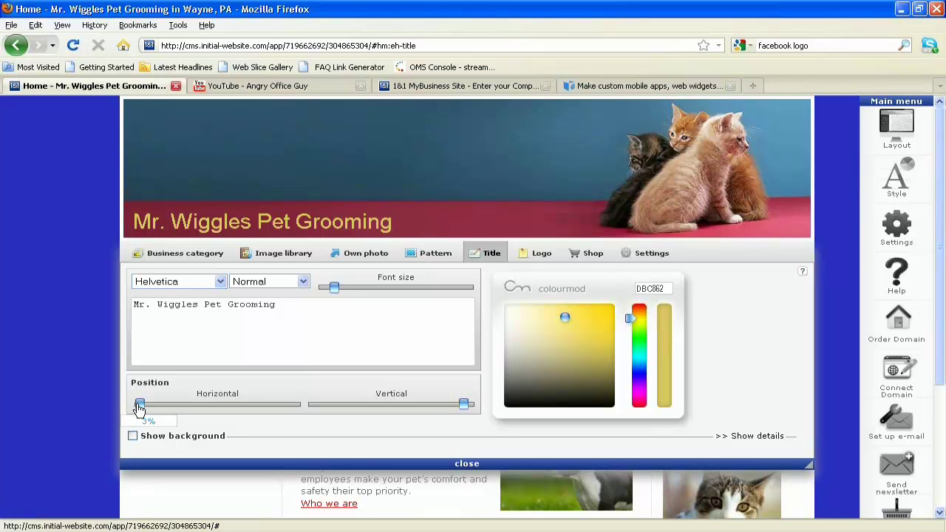
pyautogui.moveTo(140, 408)
pyautogui.mouseDown()
pyautogui.moveTo(320, 406)
pyautogui.moveTo(142, 408)
pyautogui.mouseUp()
pyautogui.moveTo(464, 405); pyautogui.dragTo(334, 404)
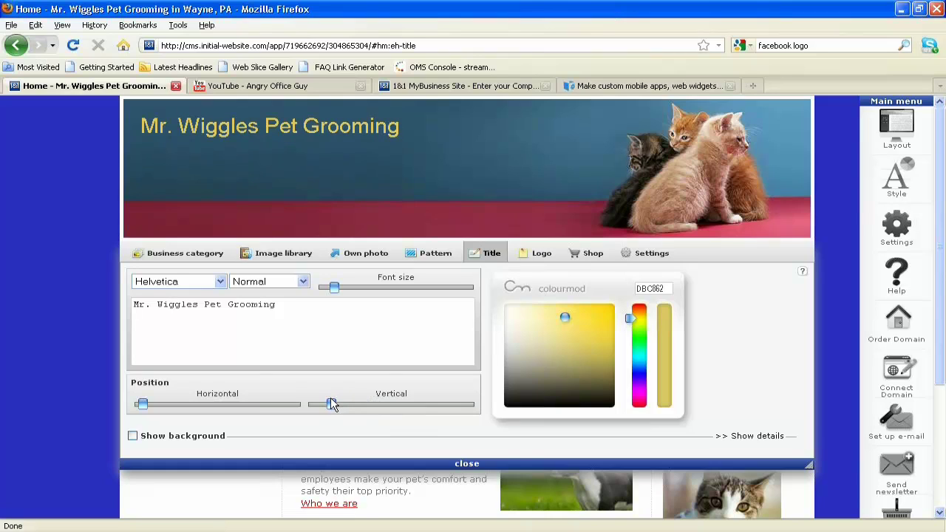
pyautogui.moveTo(334, 404)
# Step: Upload the image file "logo" from the Desktop as the header's logo
pyautogui.click(540, 258)
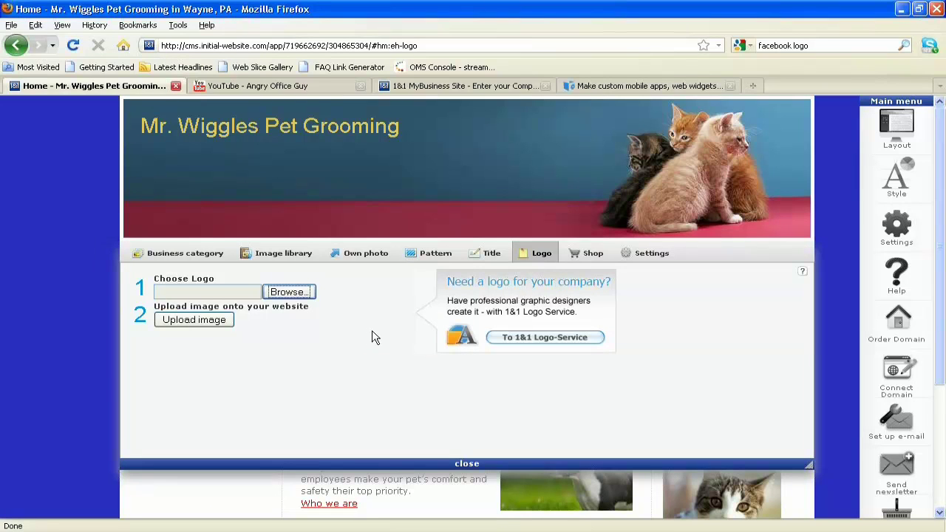
pyautogui.click(290, 293)
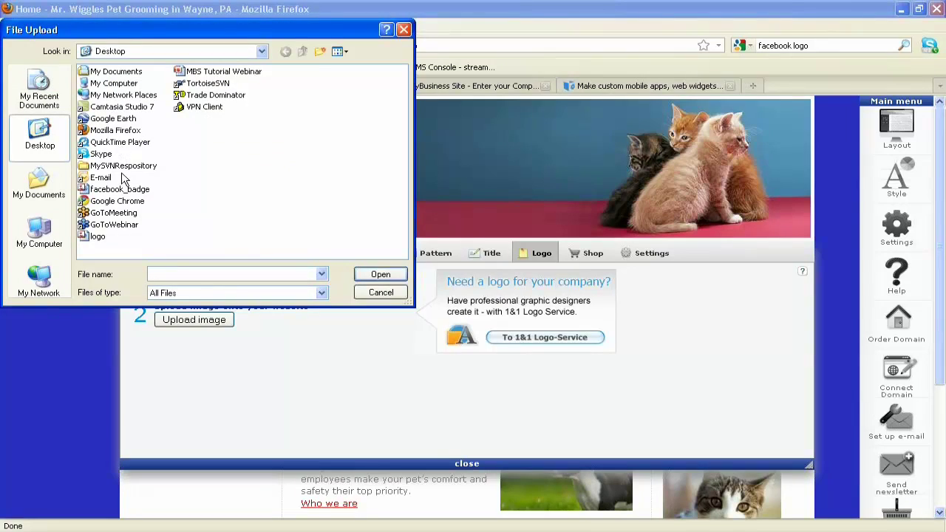
pyautogui.click(98, 238)
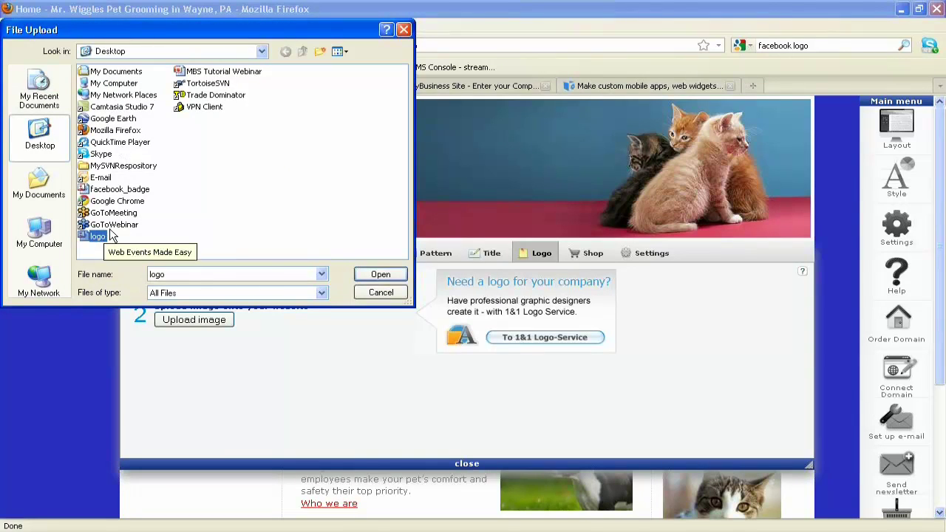
pyautogui.click(379, 274)
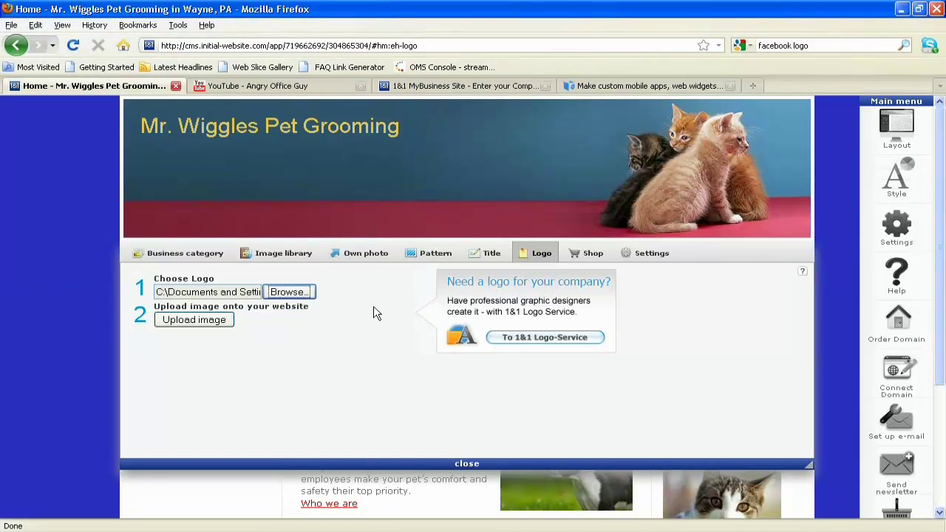
pyautogui.click(193, 319)
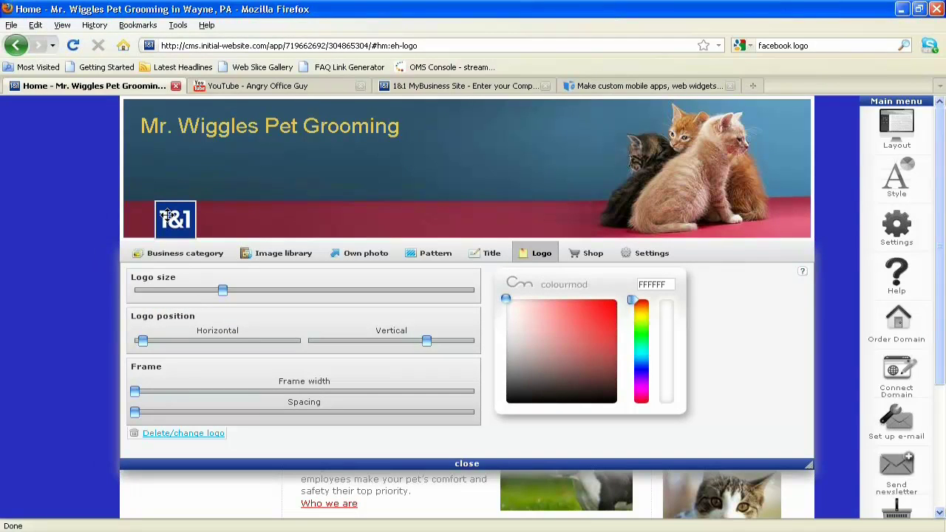
# Step: Shrink the header logo slightly, place it in the header's upper-right corner beside the kittens, and close the header editor
pyautogui.moveTo(222, 291)
pyautogui.mouseDown()
pyautogui.moveTo(270, 292)
pyautogui.moveTo(213, 292)
pyautogui.mouseUp()
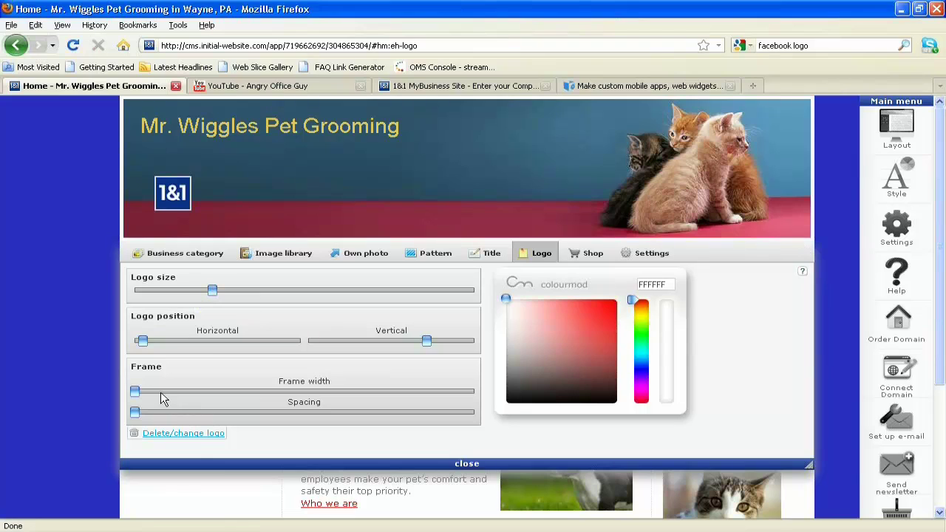
pyautogui.moveTo(143, 341); pyautogui.dragTo(298, 344)
pyautogui.moveTo(426, 343); pyautogui.dragTo(328, 339)
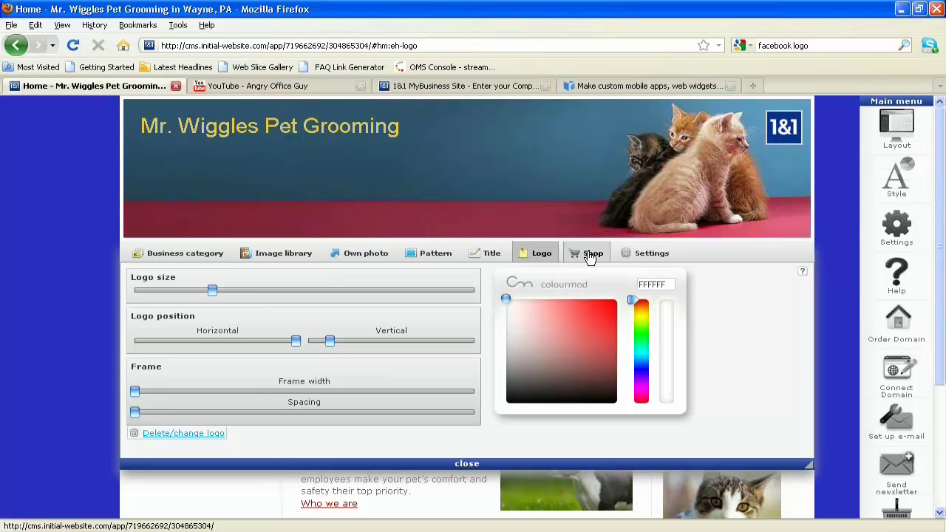
pyautogui.click(468, 465)
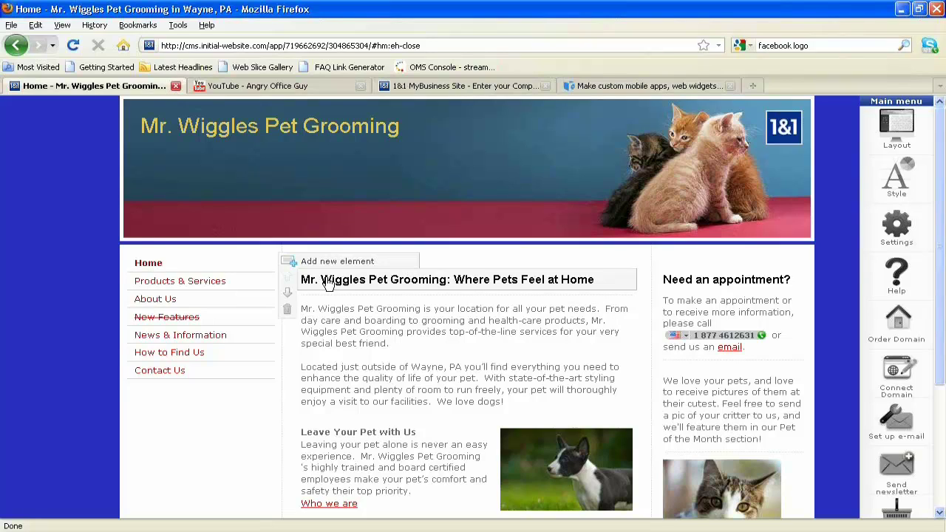
# Step: Shorten the home page's main heading to "Mr. Wiggles Pet Grooming", keep it as Heading 1, and save it
pyautogui.click(433, 286)
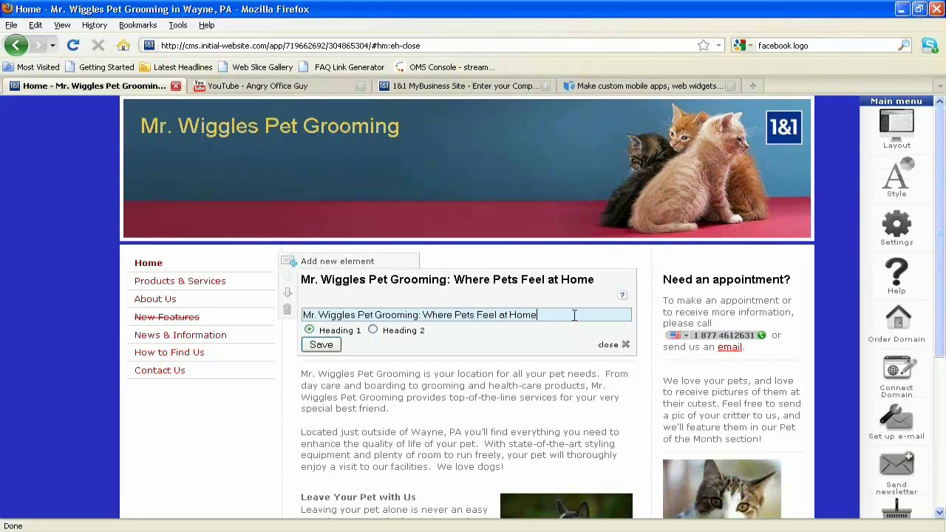
pyautogui.press('BackSpace')
pyautogui.press('BackSpace')
pyautogui.press('BackSpace')
pyautogui.press('BackSpace')
pyautogui.press('BackSpace')
pyautogui.press('BackSpace')
pyautogui.press('BackSpace')
pyautogui.press('BackSpace')
pyautogui.press('BackSpace')
pyautogui.press('BackSpace')
pyautogui.press('BackSpace')
pyautogui.press('BackSpace')
pyautogui.press('BackSpace')
pyautogui.press('BackSpace')
pyautogui.press('BackSpace')
pyautogui.press('BackSpace')
pyautogui.press('BackSpace')
pyautogui.press('BackSpace')
pyautogui.press('BackSpace')
pyautogui.press('BackSpace')
pyautogui.press('BackSpace')
pyautogui.press('BackSpace')
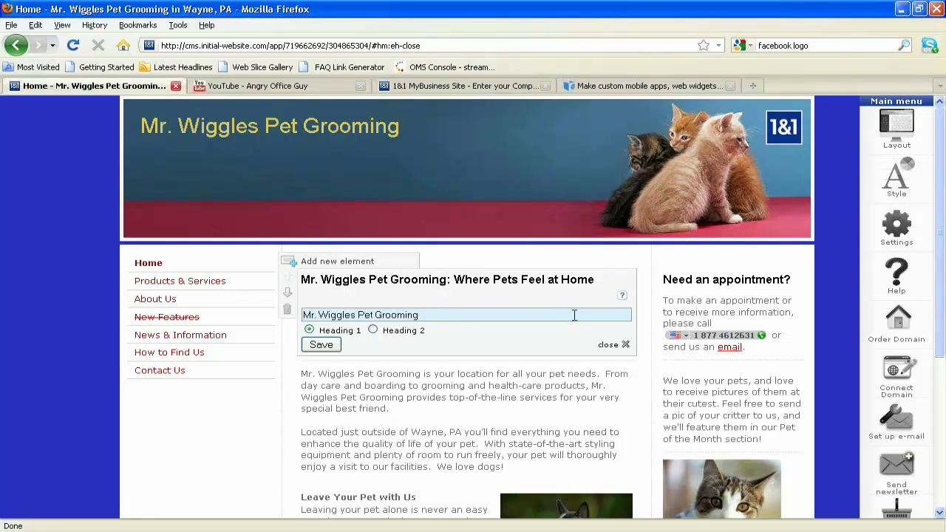
pyautogui.click(373, 330)
pyautogui.click(309, 331)
pyautogui.click(323, 345)
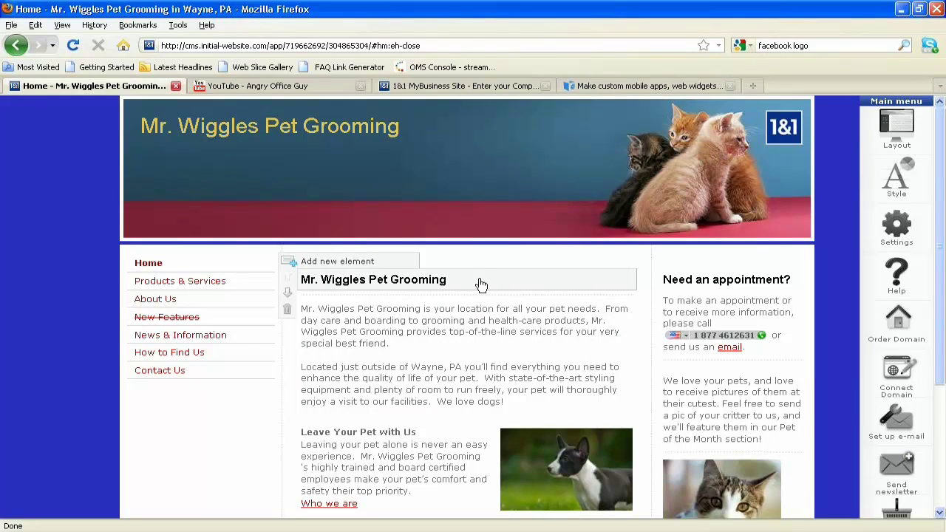
# Step: Preview the home page in page view down to its footer and return to editing the page
pyautogui.scroll(-5, 436, 371)
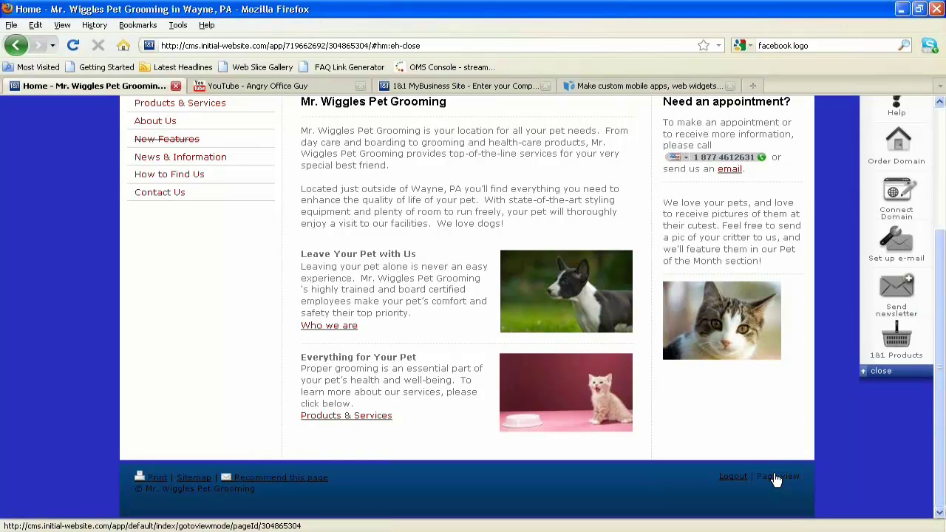
pyautogui.click(776, 480)
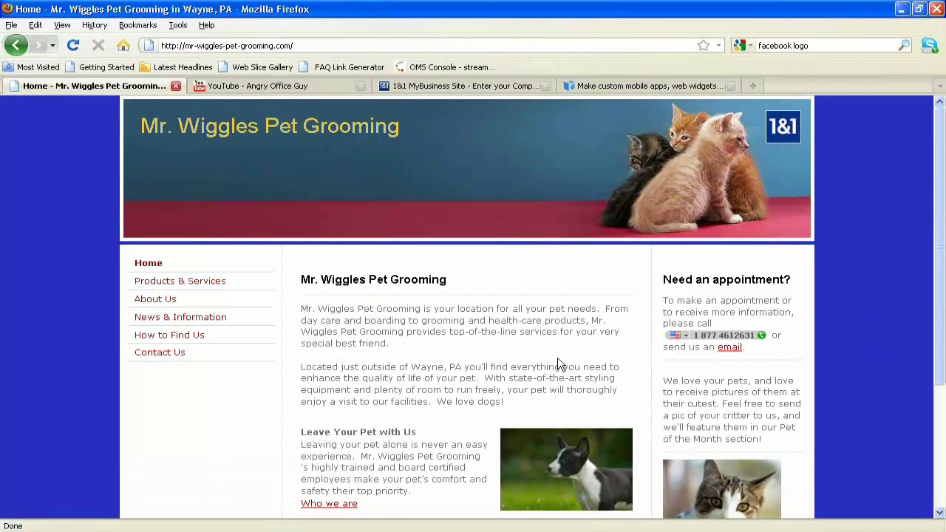
pyautogui.scroll(-2, 560, 365)
pyautogui.scroll(-3, 557, 362)
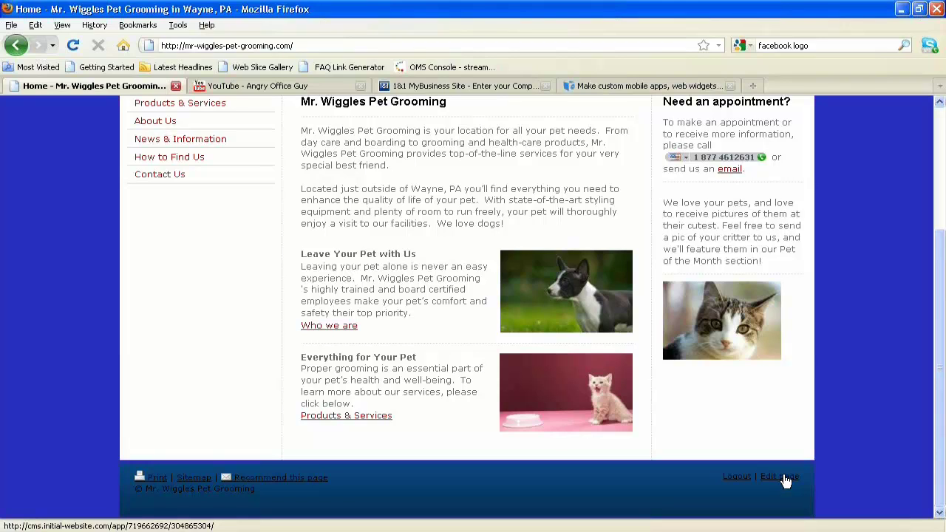
pyautogui.click(776, 476)
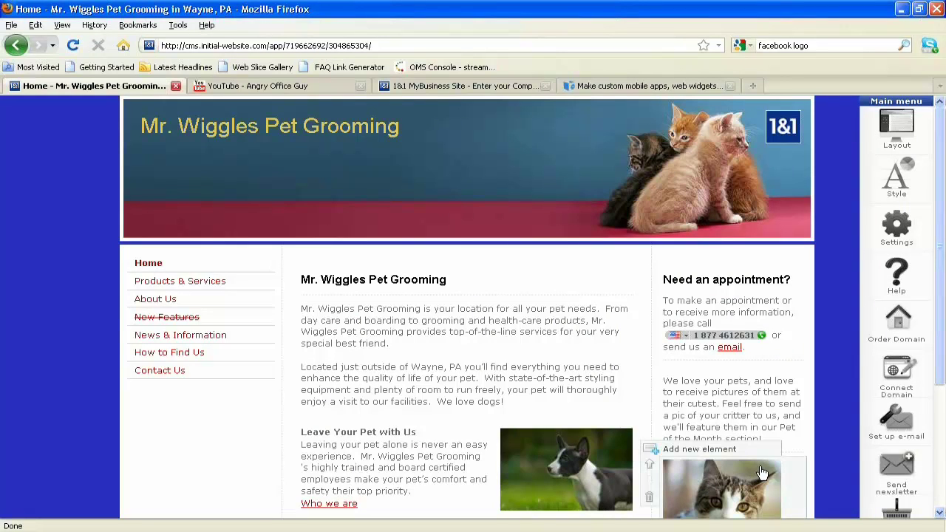
# Step: Review the page and subpage list in the site's navigation editor and close it without changes
pyautogui.moveTo(169, 299)
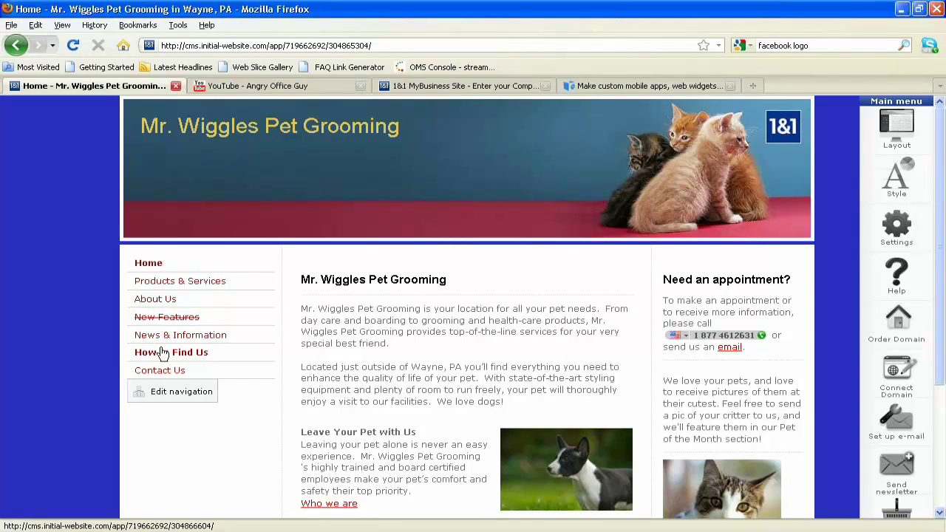
pyautogui.click(165, 397)
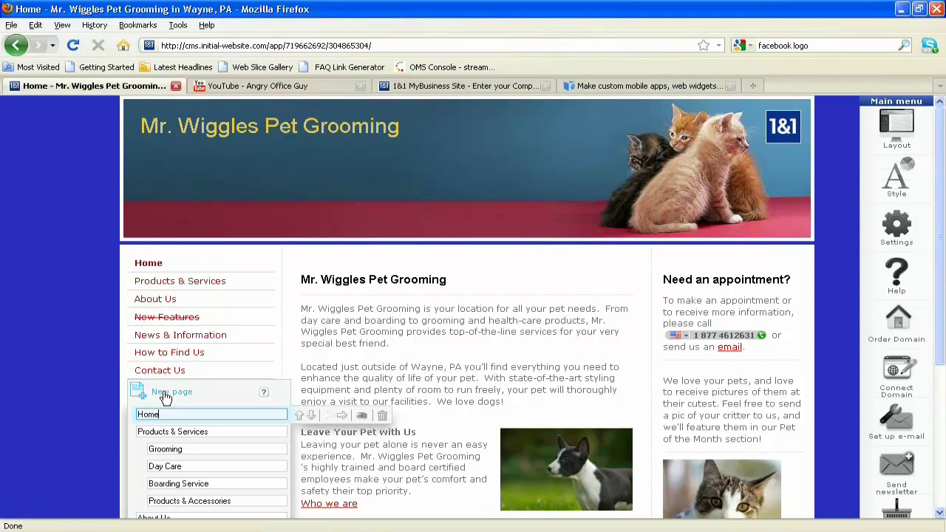
pyautogui.scroll(-5, 192, 396)
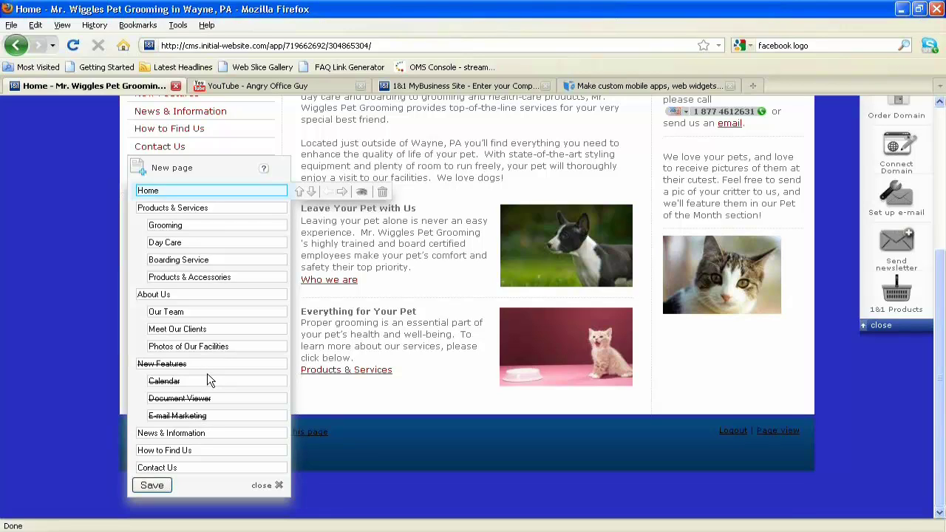
pyautogui.click(262, 488)
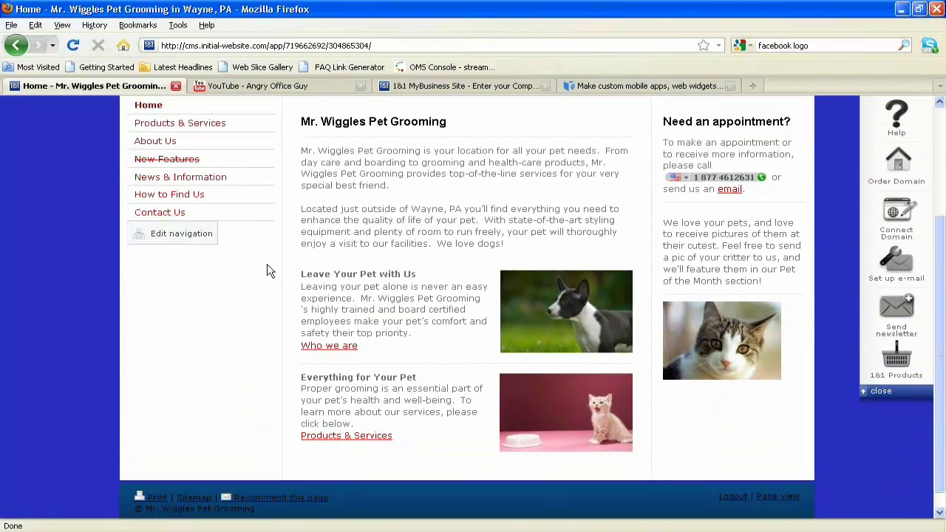
# Step: Make "Wayne, PA" bold in the home page's introductory text and view the text's HTML source without editing it
pyautogui.moveTo(367, 193)
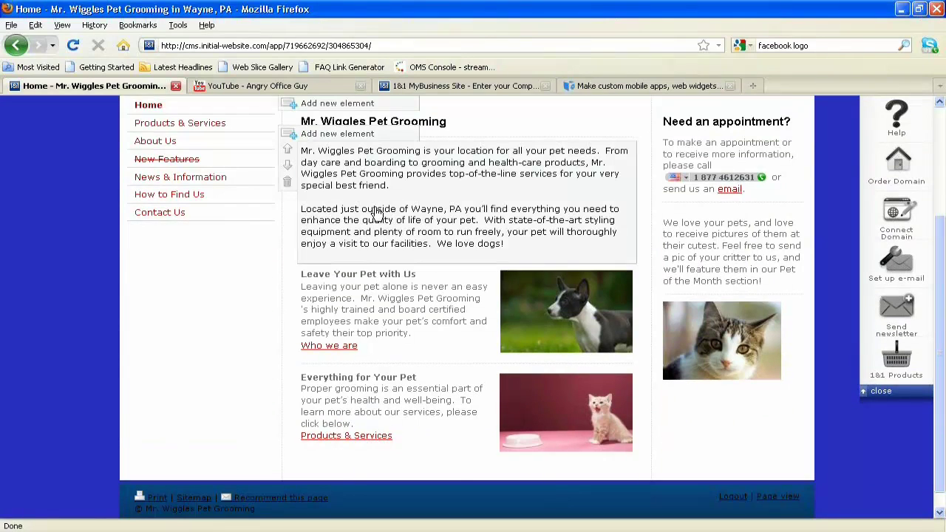
pyautogui.scroll(2, 377, 211)
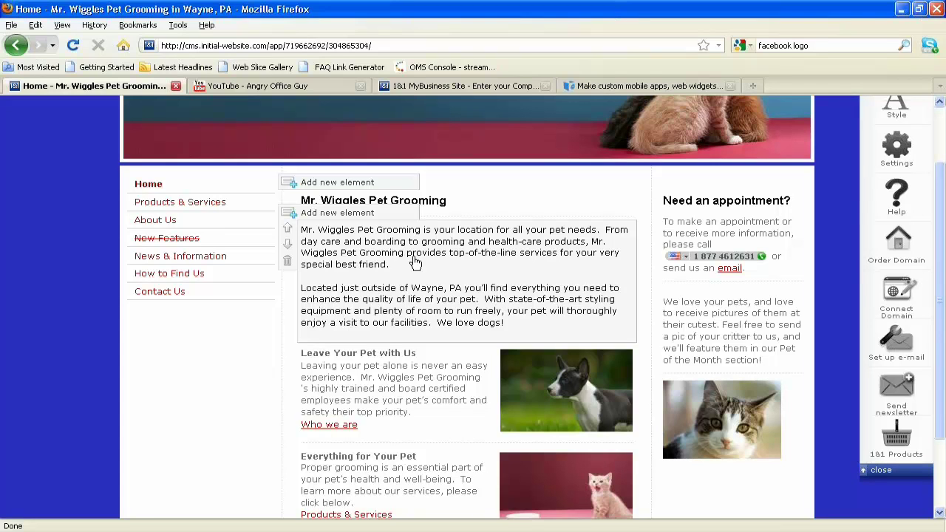
pyautogui.click(414, 262)
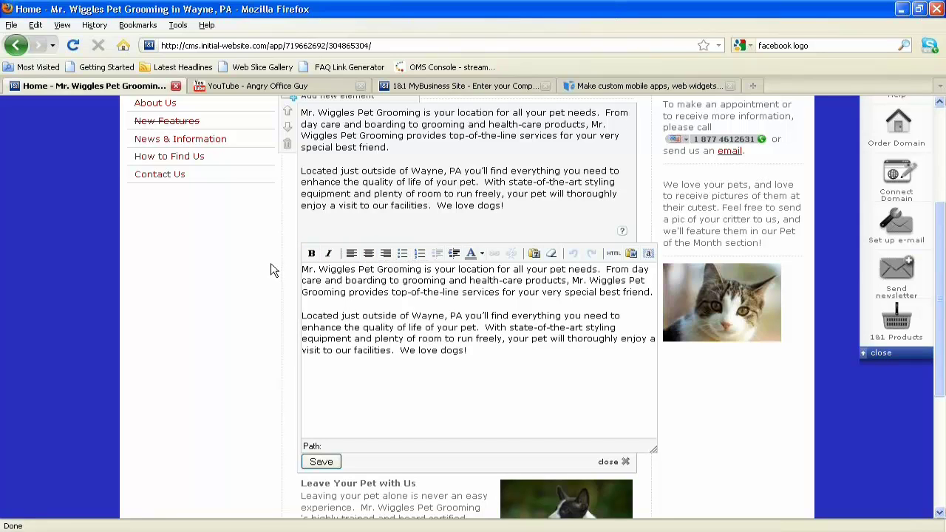
pyautogui.scroll(2, 275, 270)
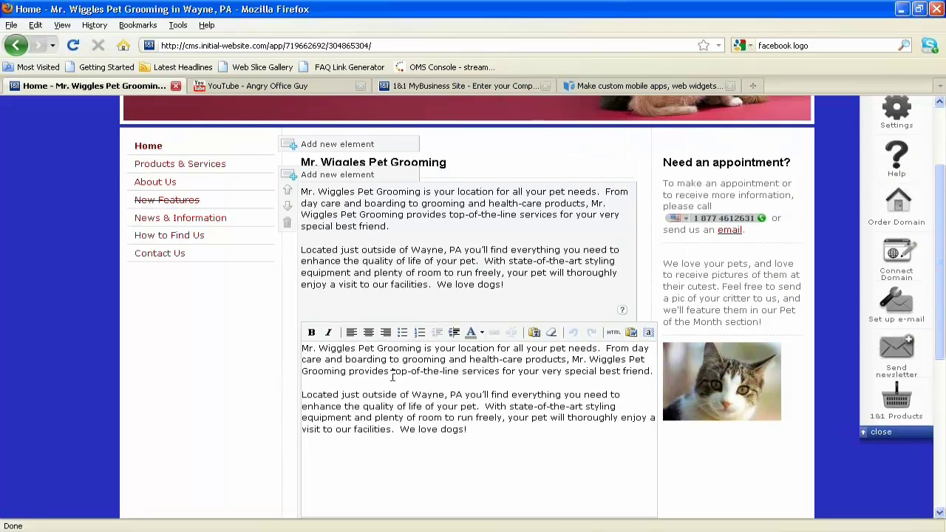
pyautogui.click(466, 372)
pyautogui.scroll(-3, 475, 368)
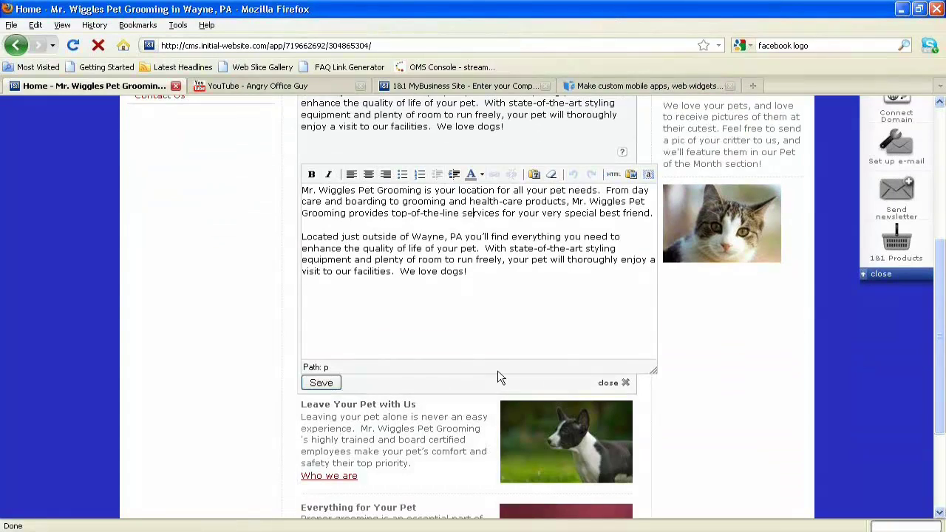
pyautogui.scroll(3, 517, 355)
pyautogui.scroll(-3, 460, 370)
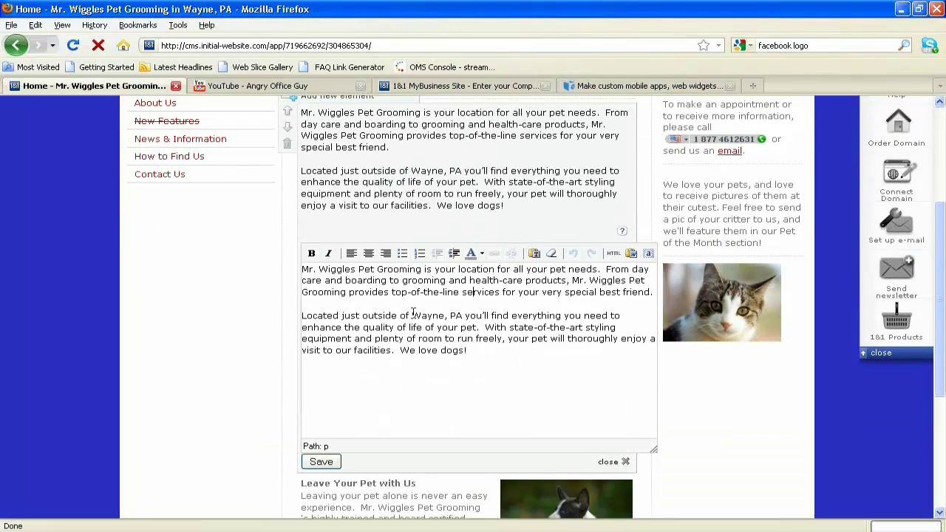
pyautogui.moveTo(411, 315); pyautogui.dragTo(463, 317)
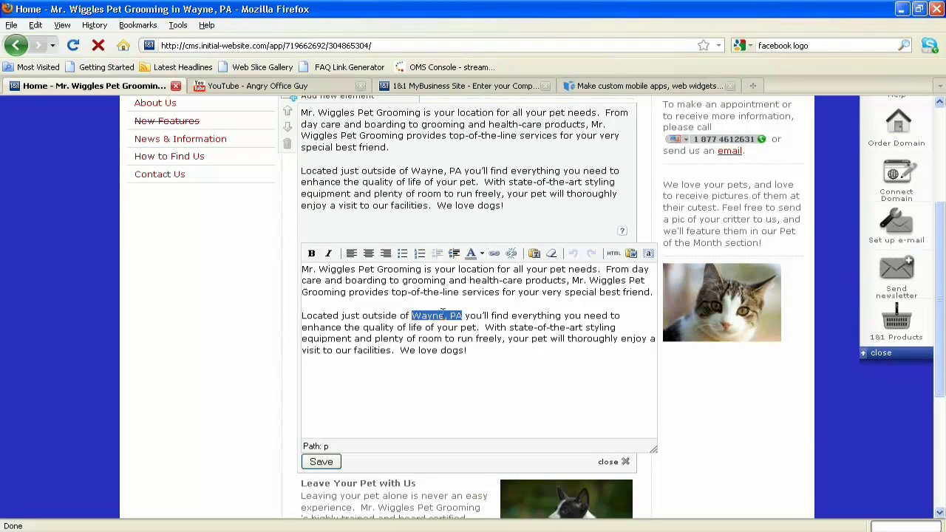
pyautogui.click(311, 255)
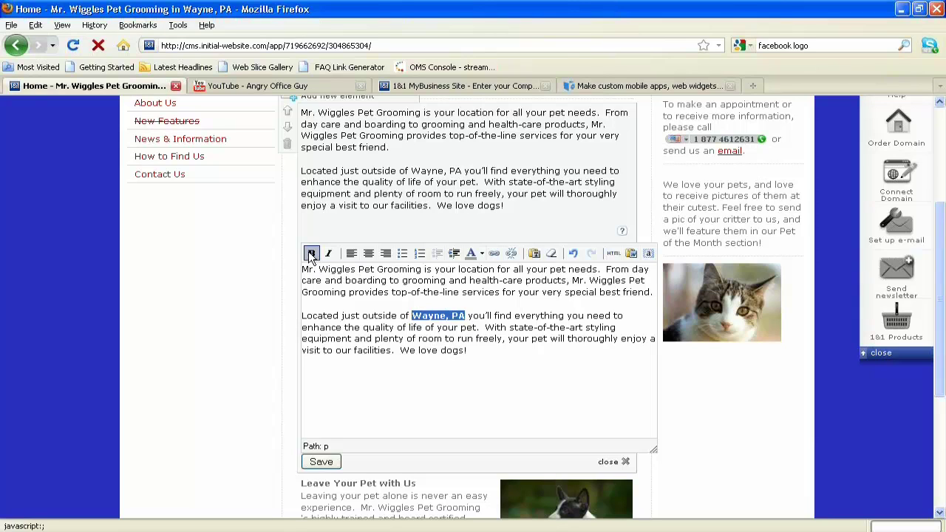
pyautogui.click(509, 361)
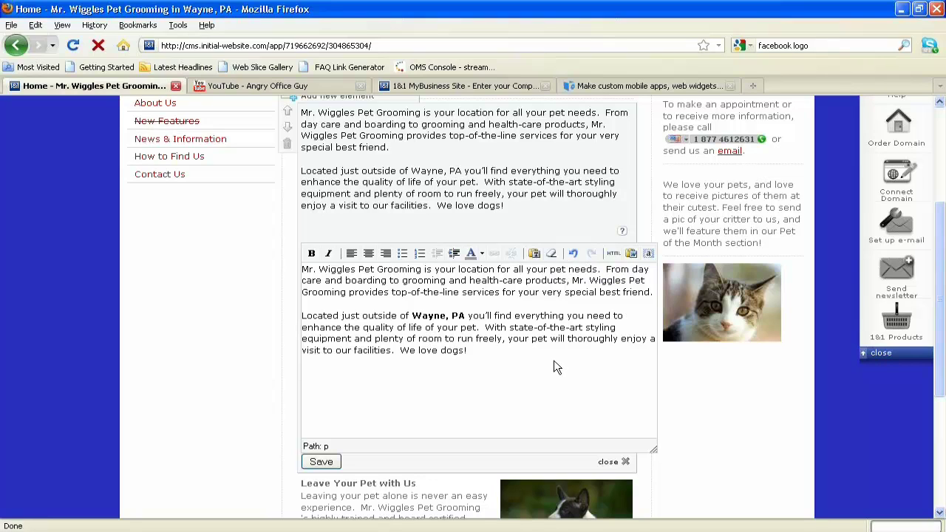
pyautogui.click(614, 255)
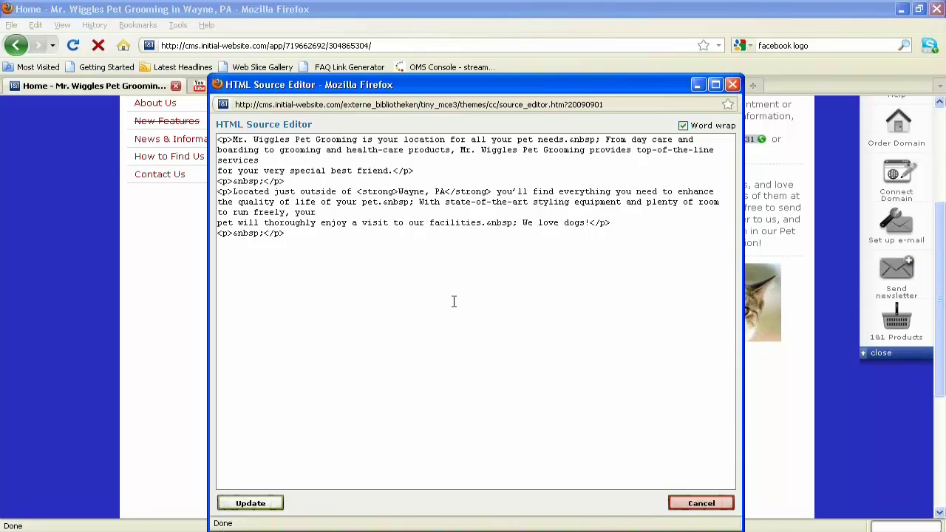
pyautogui.click(714, 507)
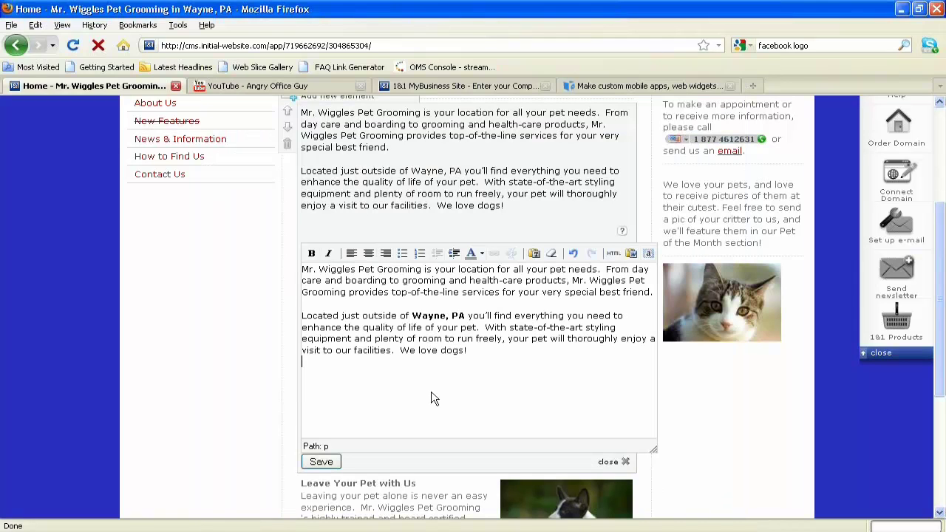